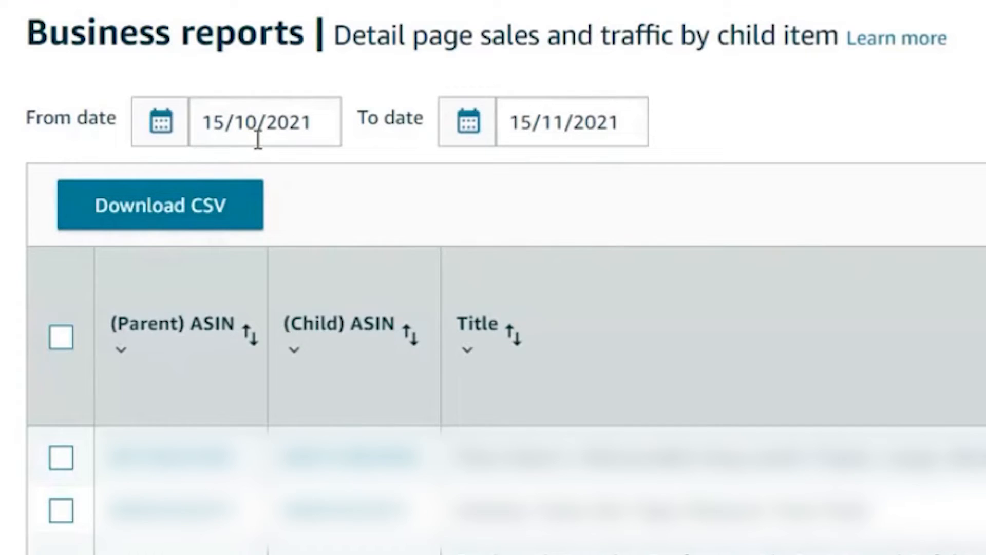
Step: Set the report's From date to 01/10/2020
left_click(347, 115)
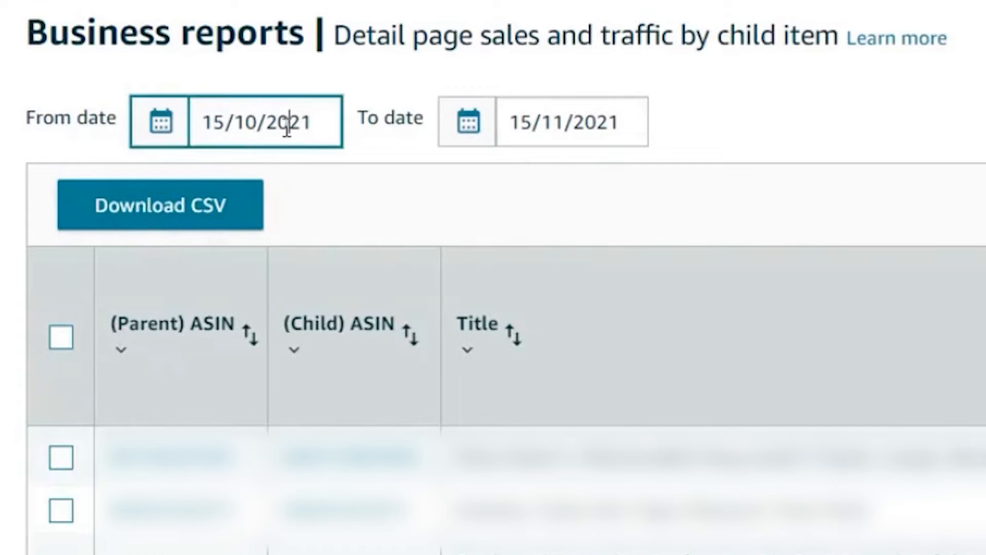
left_click(277, 143)
left_click(158, 172)
left_click(157, 172)
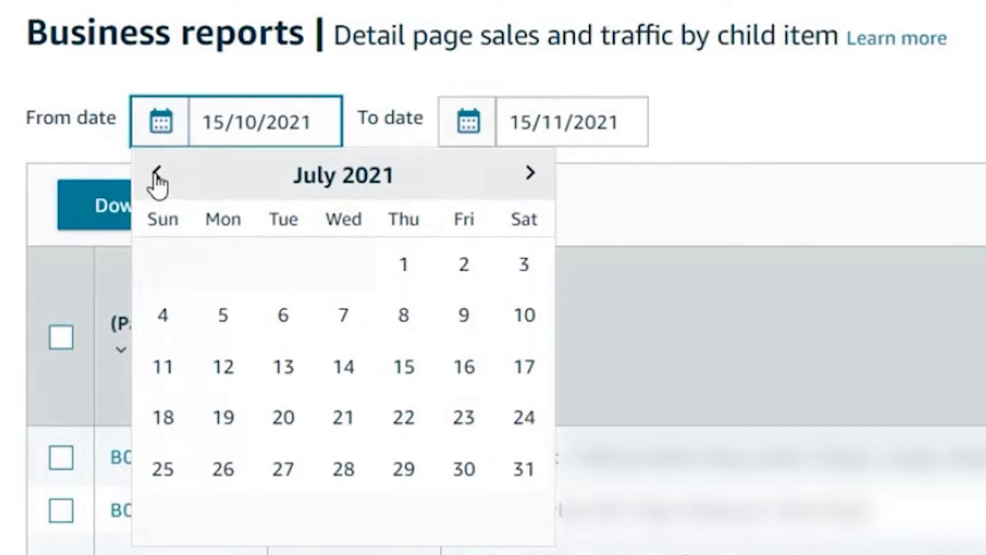
left_click(158, 172)
left_click(158, 172)
left_click(158, 172)
left_click(158, 172)
left_click(158, 172)
left_click(157, 172)
left_click(158, 172)
left_click(158, 172)
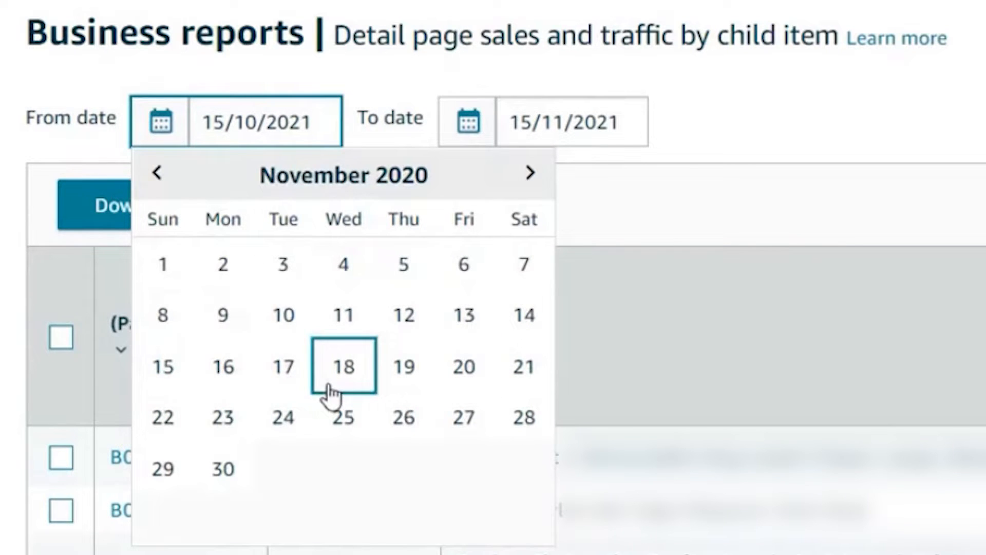
left_click(157, 172)
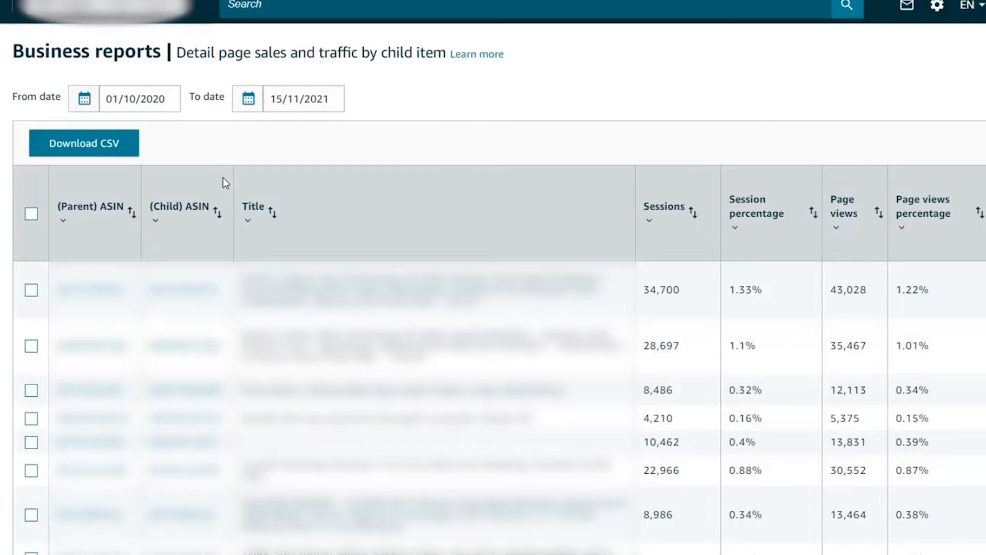
Step: Set the report's To date to 31/12/2020 and download the child-item report as a CSV file
left_click(286, 99)
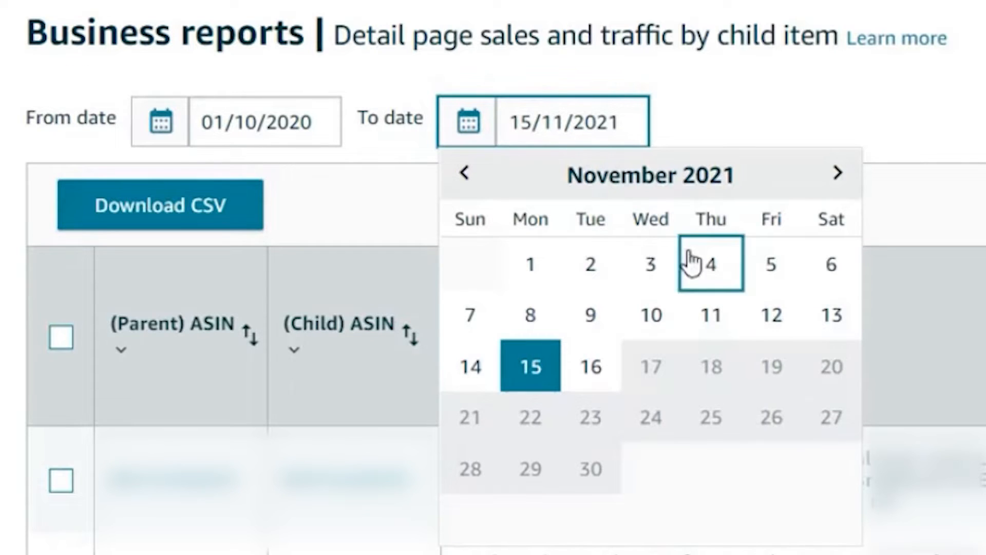
left_click(466, 173)
left_click(466, 174)
left_click(465, 173)
left_click(465, 174)
left_click(465, 173)
left_click(465, 174)
left_click(465, 174)
left_click(465, 173)
left_click(467, 174)
left_click(468, 174)
left_click(467, 174)
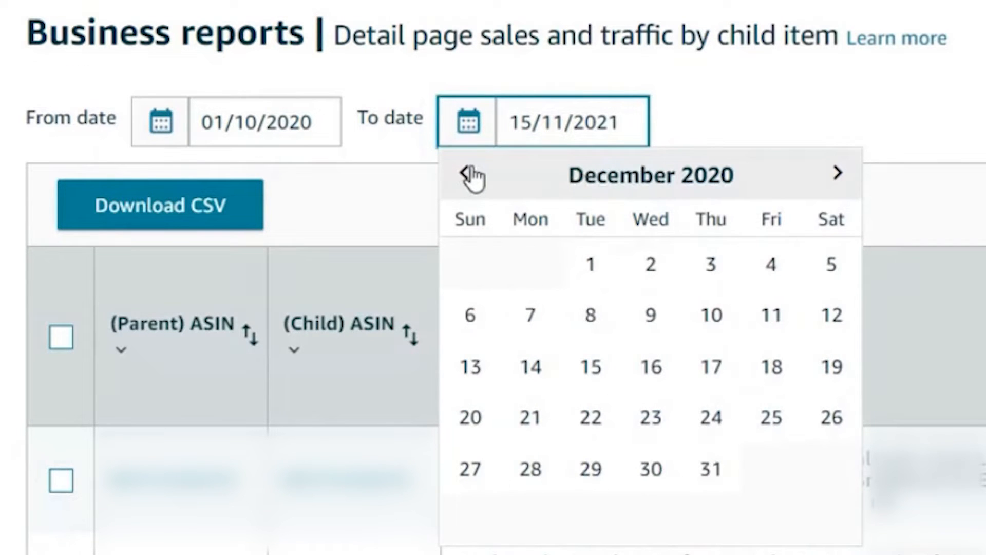
left_click(712, 469)
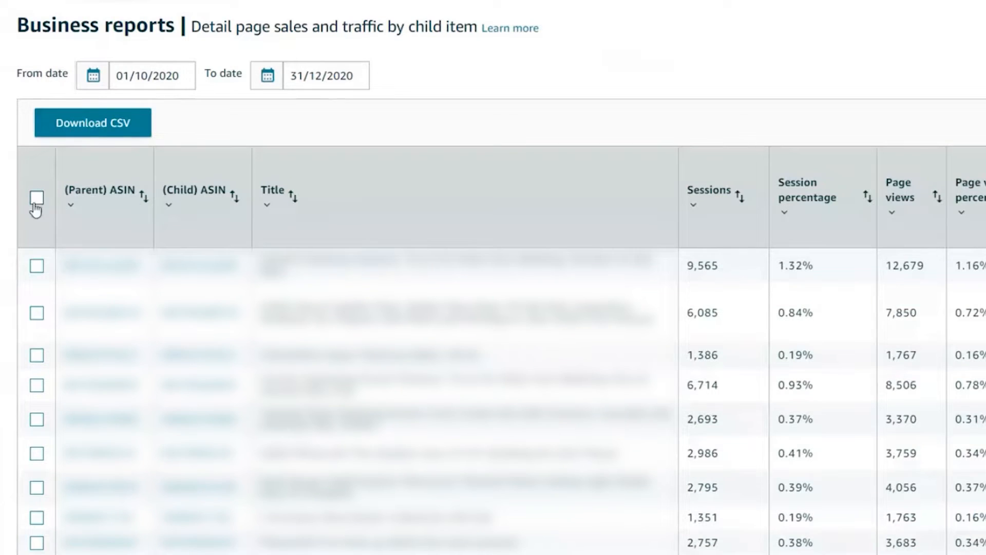
left_click(128, 132)
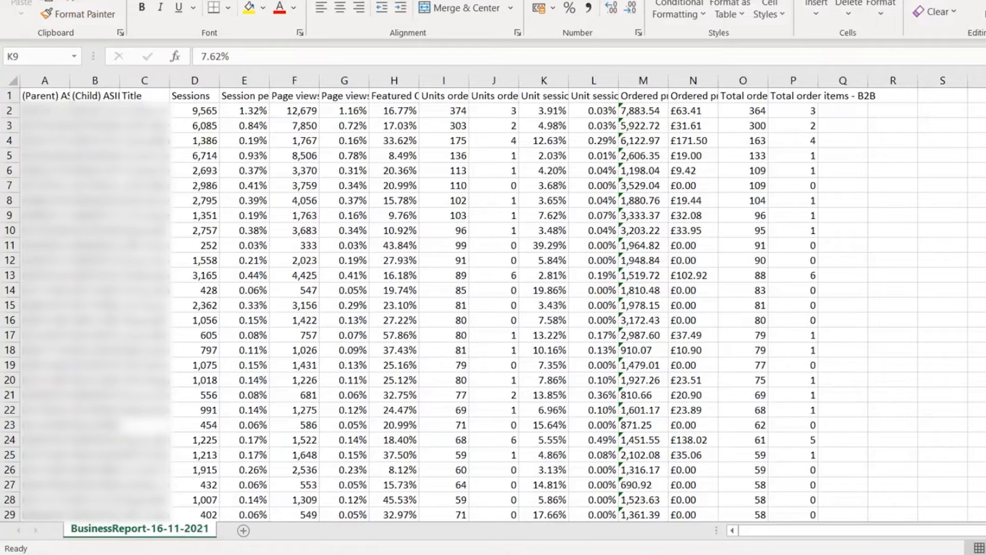
Step: In the business report opened in Excel, turn on filtering for the whole header row
left_click(647, 196)
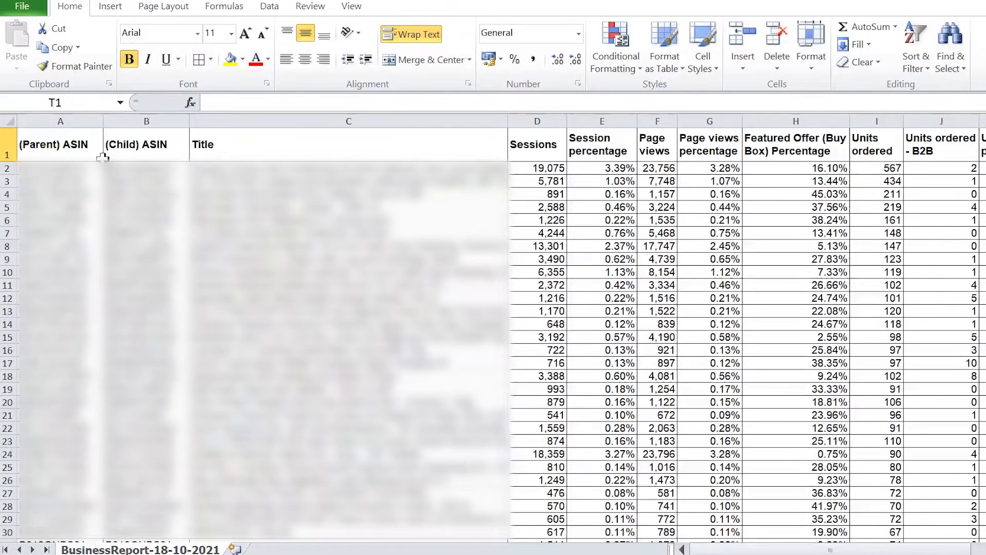
left_click(8, 144)
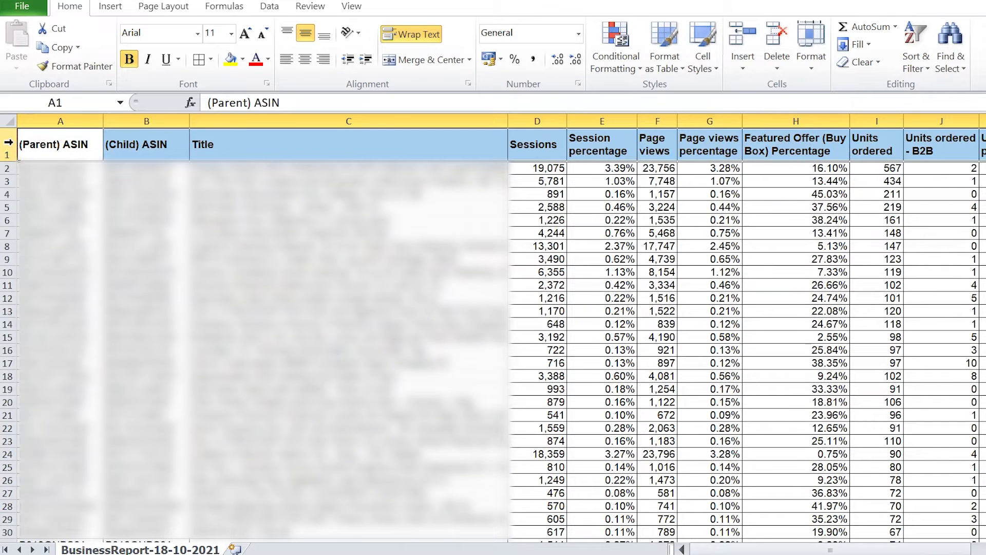
left_click(275, 10)
left_click(398, 44)
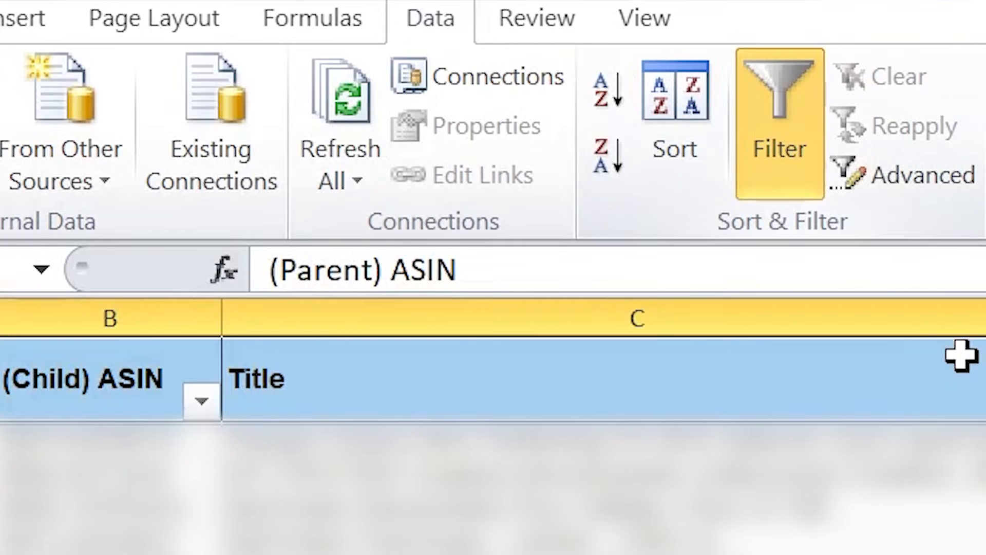
left_click(967, 375)
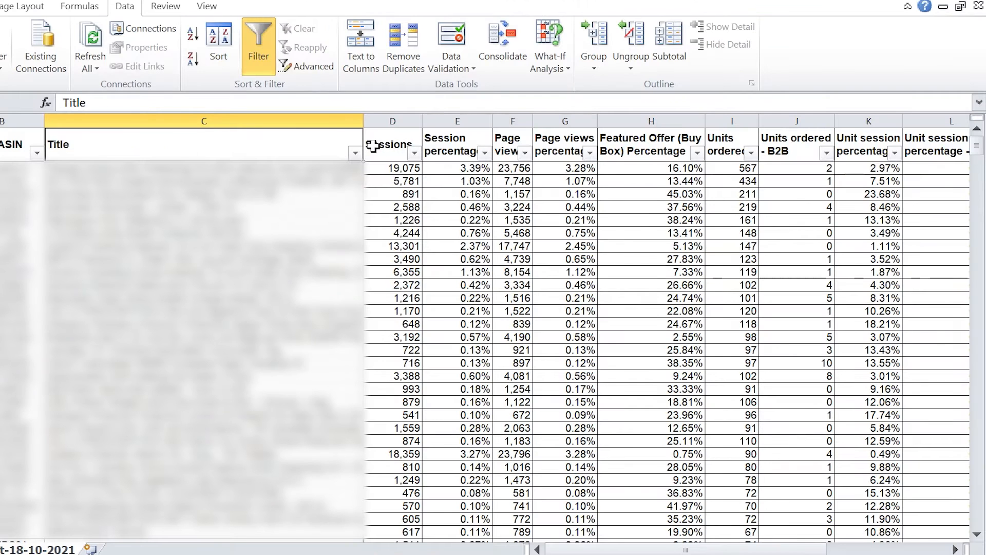
Step: Add the header "Total Listing Revenue" in cell Q1, the first empty column after the report data
left_click_drag(634, 552, 700, 552)
left_click(855, 147)
type("Tot")
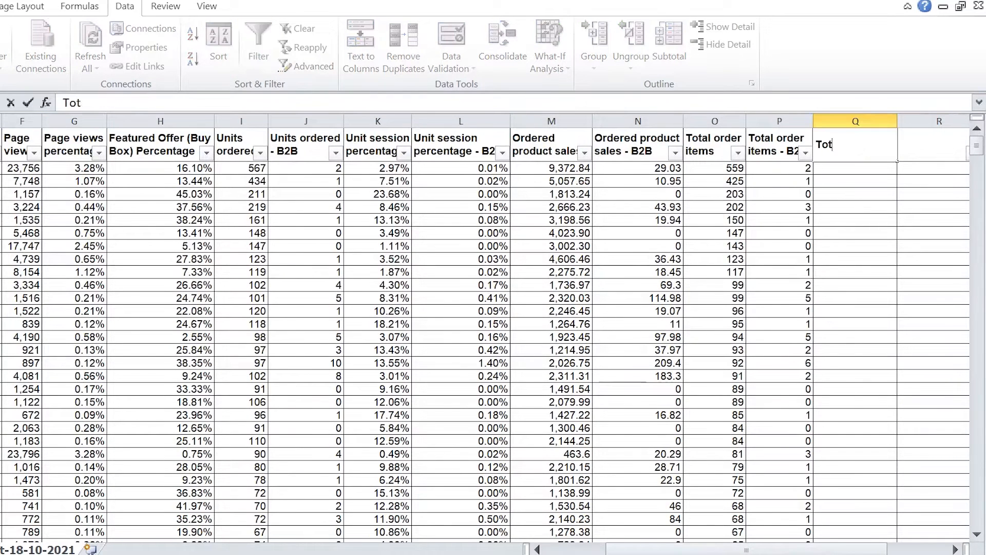
type("al Li")
type("sti")
type("ng Revenue")
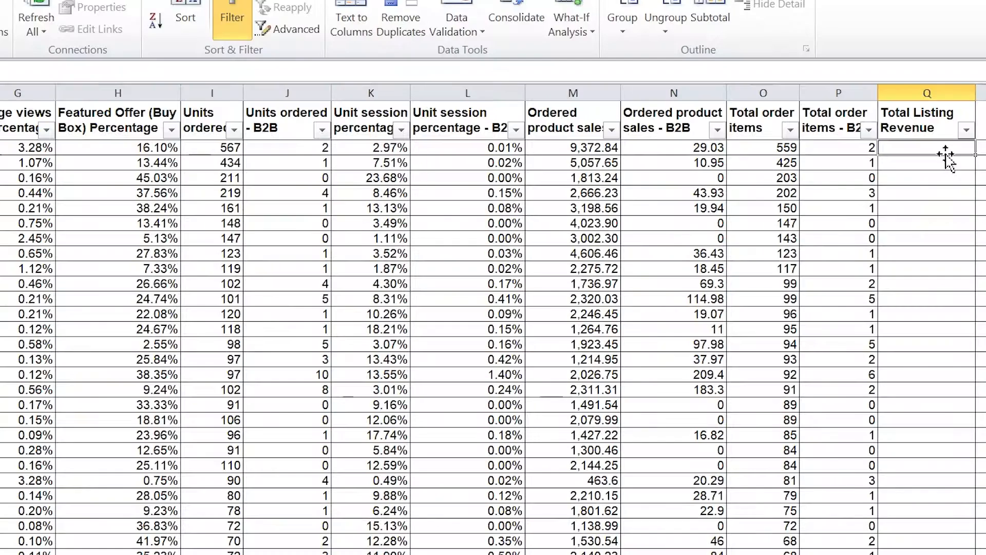
Step: Calculate Total Listing Revenue with =M2/H2 in Q2 and fill the formula down the column
type("=")
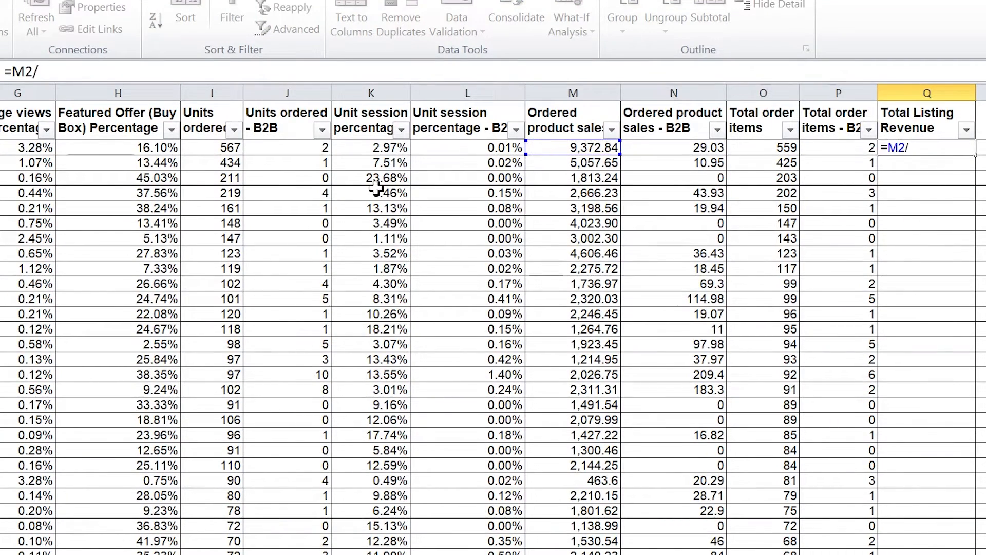
left_click(96, 148)
key("Return")
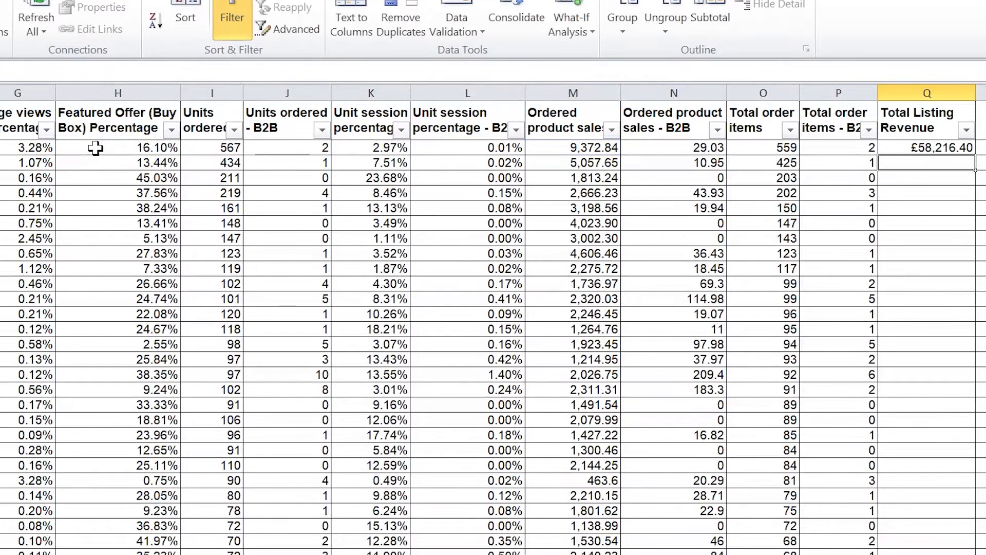
left_click(902, 147)
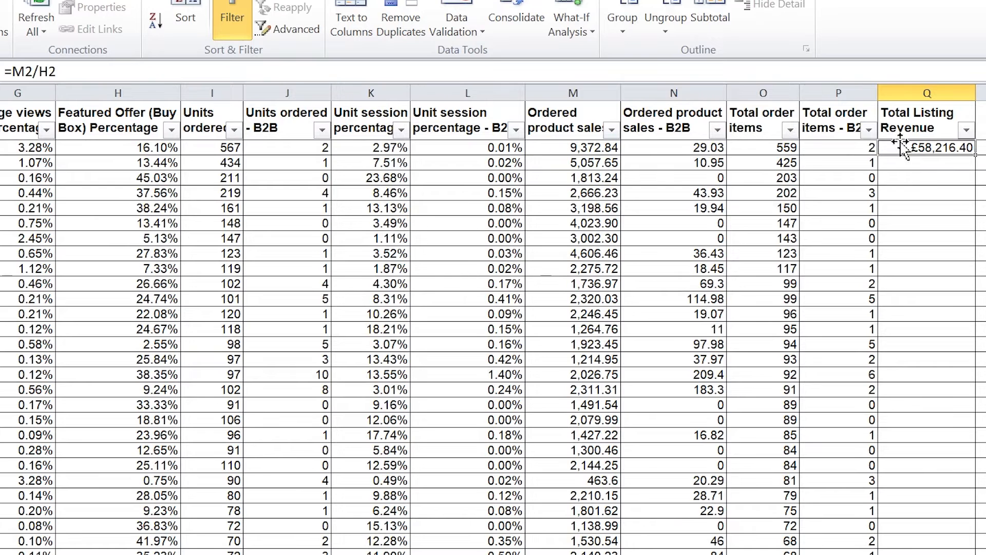
double_click(974, 154)
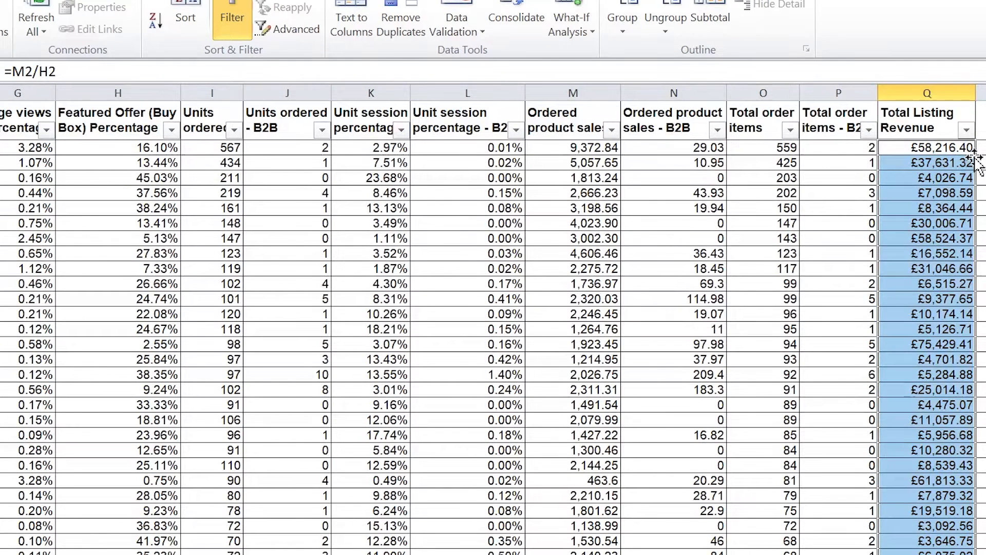
Step: Sort the report by Total Listing Revenue from largest to smallest
key("Up")
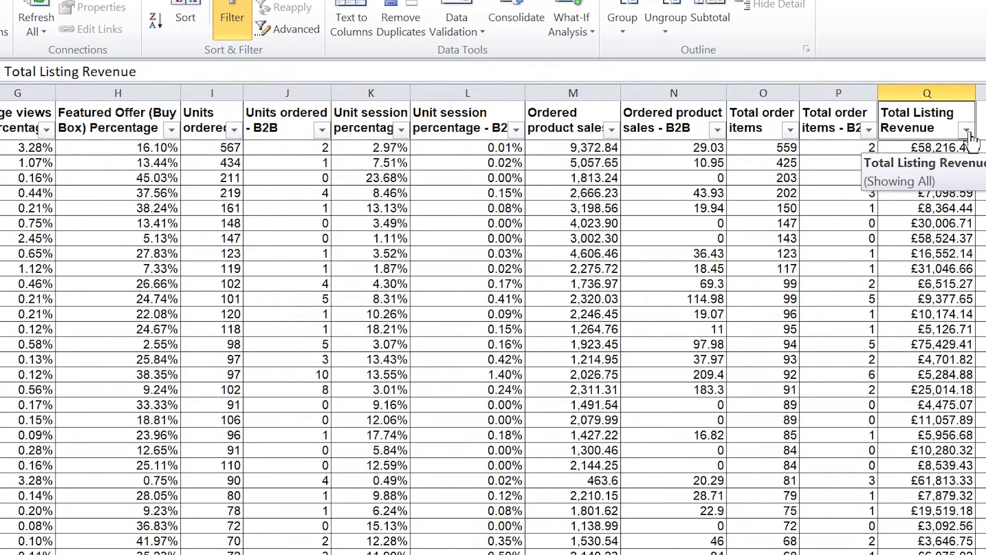
left_click(968, 131)
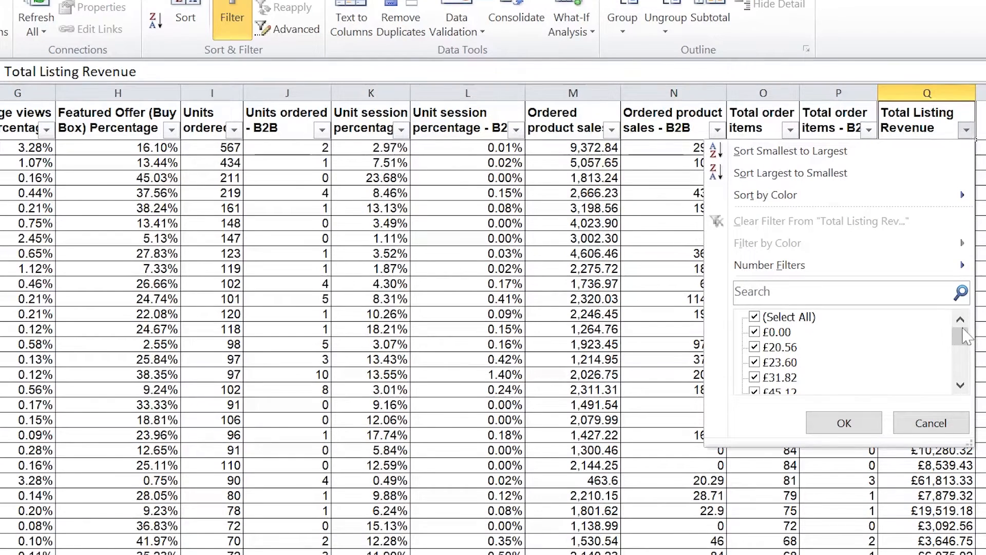
left_click(779, 334)
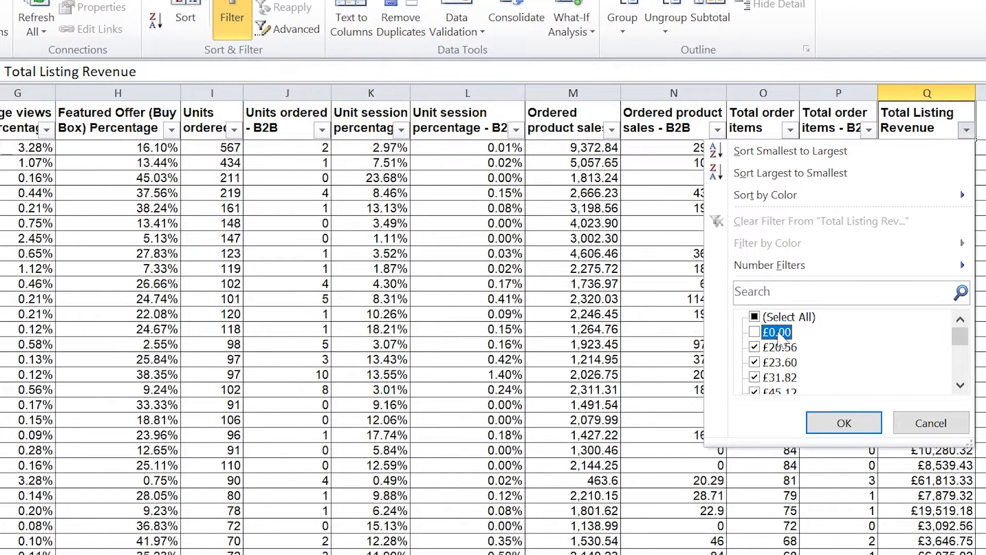
left_click(845, 171)
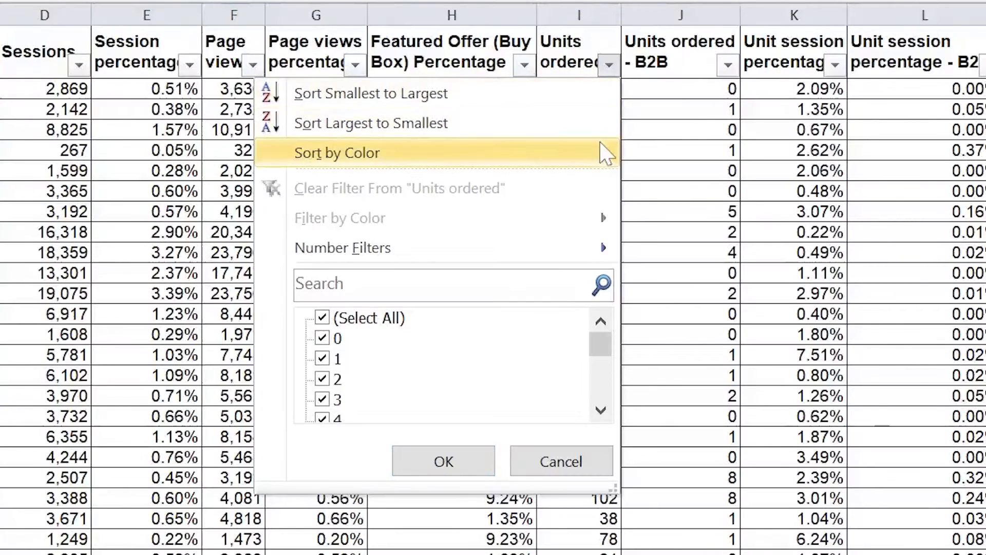
Step: Filter the Units ordered column to exclude the values 0, 1, 2, 3 and 4
mouse_move(607, 150)
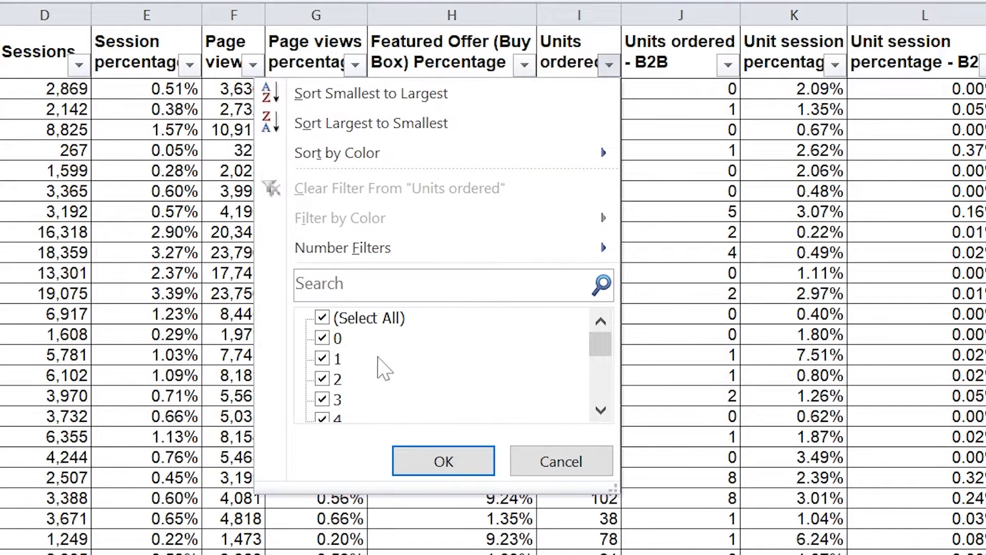
left_click(337, 339)
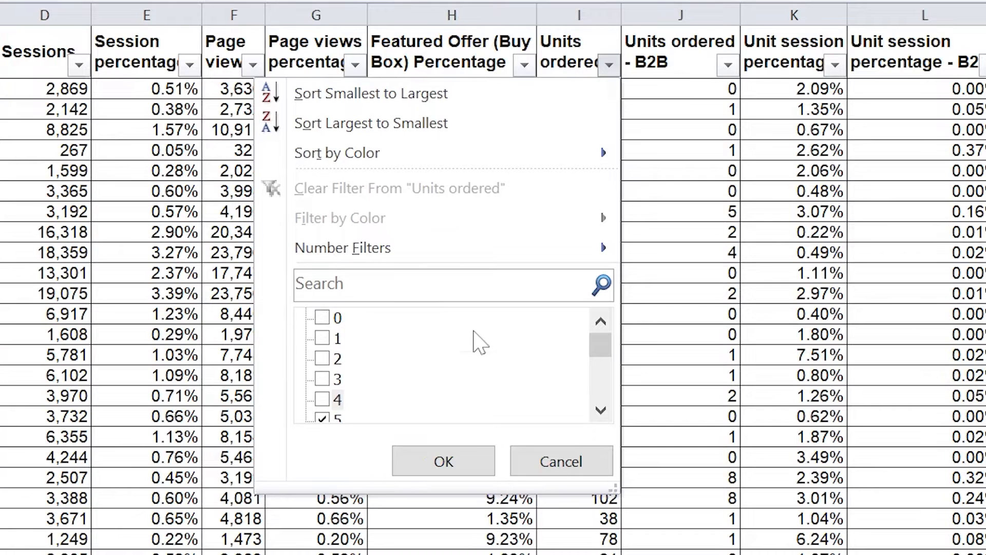
left_click(443, 461)
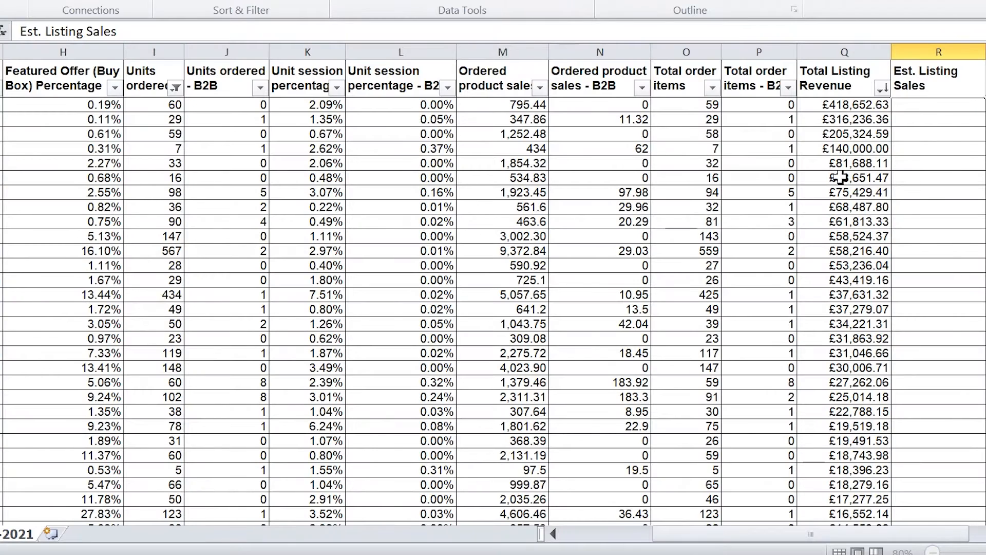
Step: Calculate Est. Listing Sales with =I2/H2 in R2 and fill the formula down the column
left_click(930, 106)
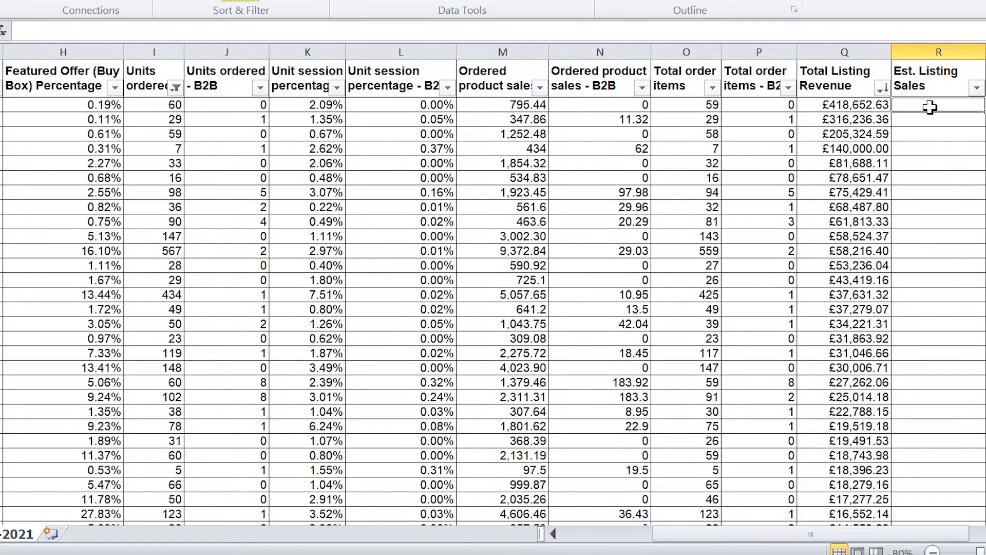
type("=")
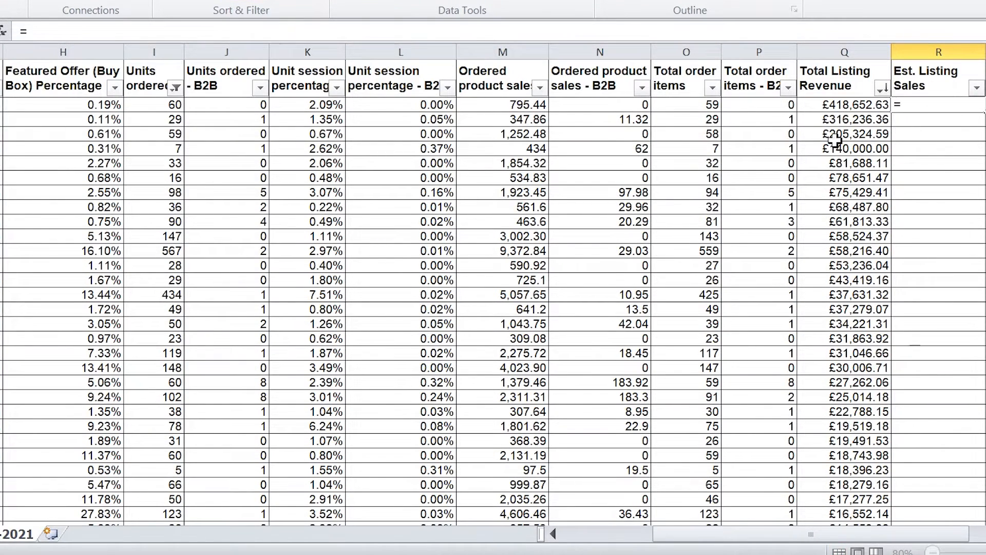
left_click(138, 104)
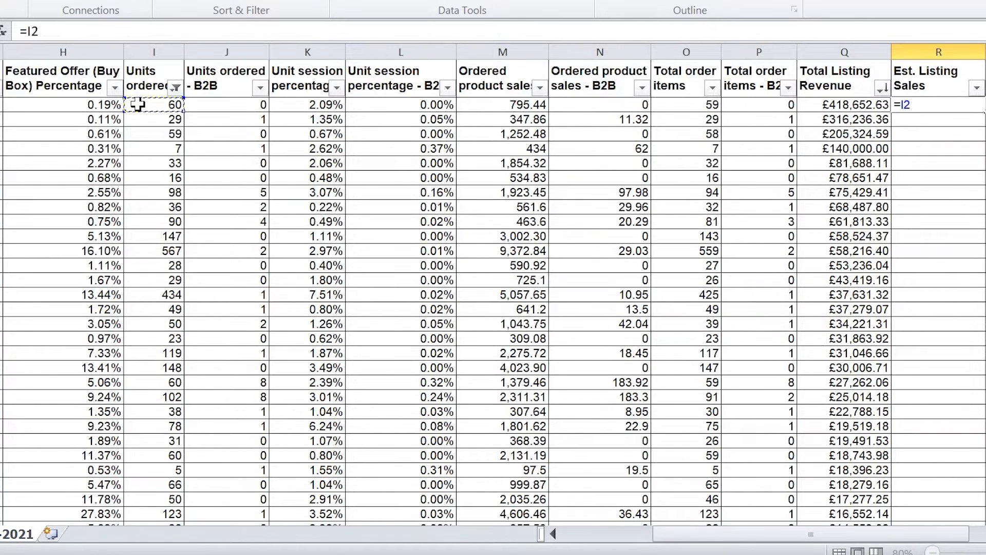
type("/")
left_click(40, 108)
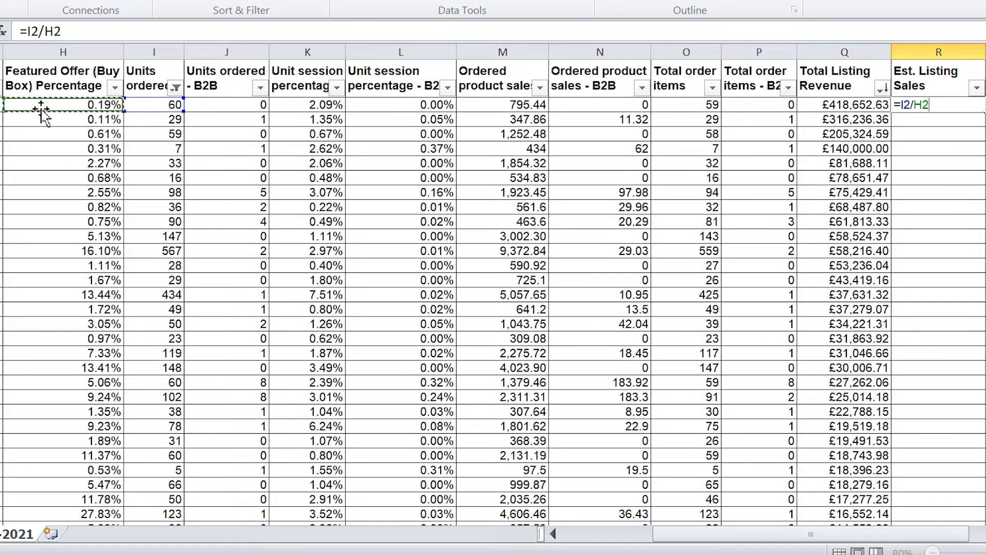
key("Return")
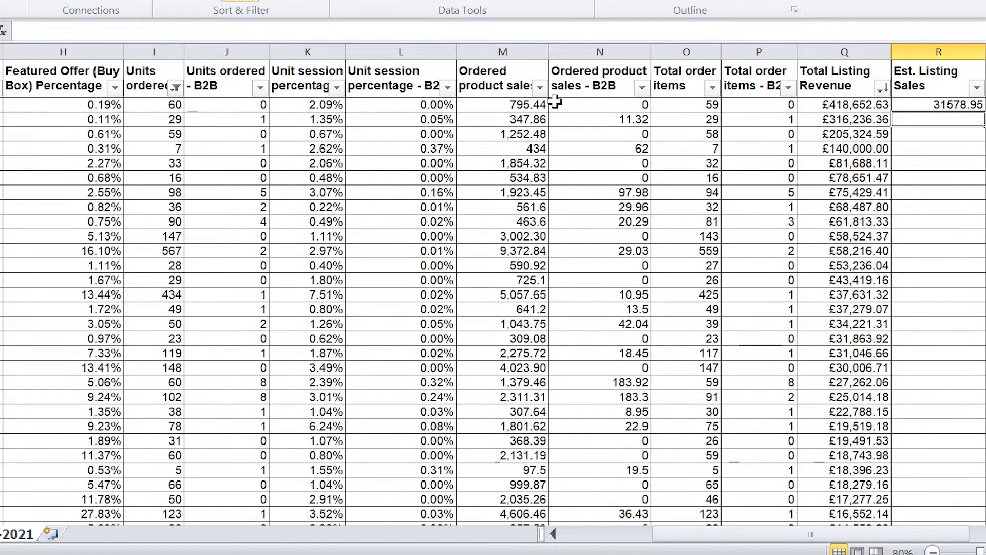
left_click(903, 105)
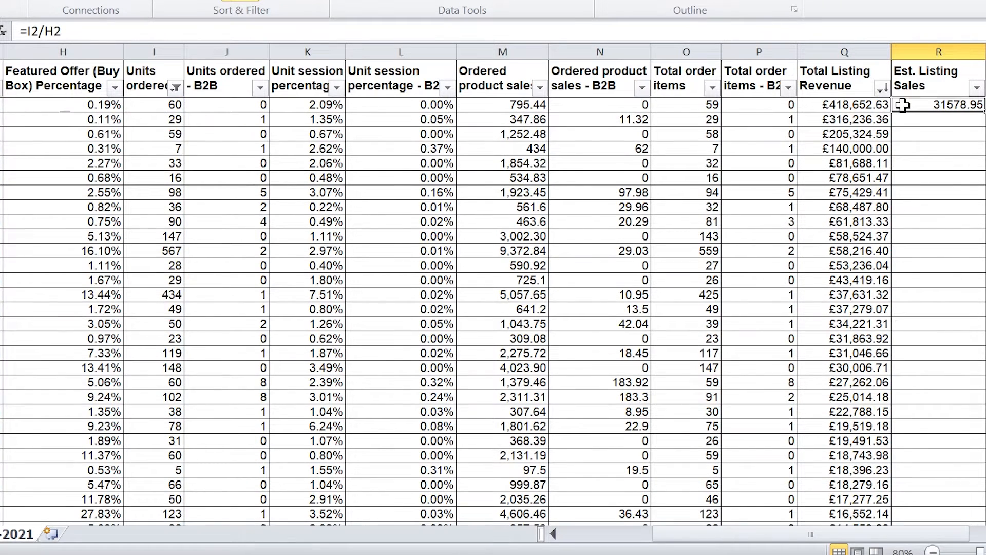
double_click(983, 111)
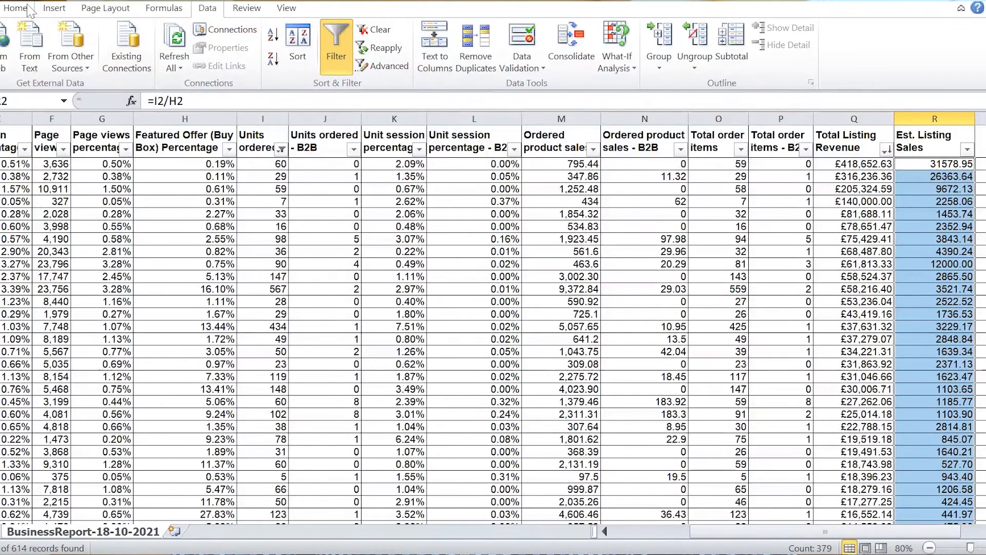
Step: Format the Est. Listing Sales values as whole numbers without decimal places
left_click(29, 8)
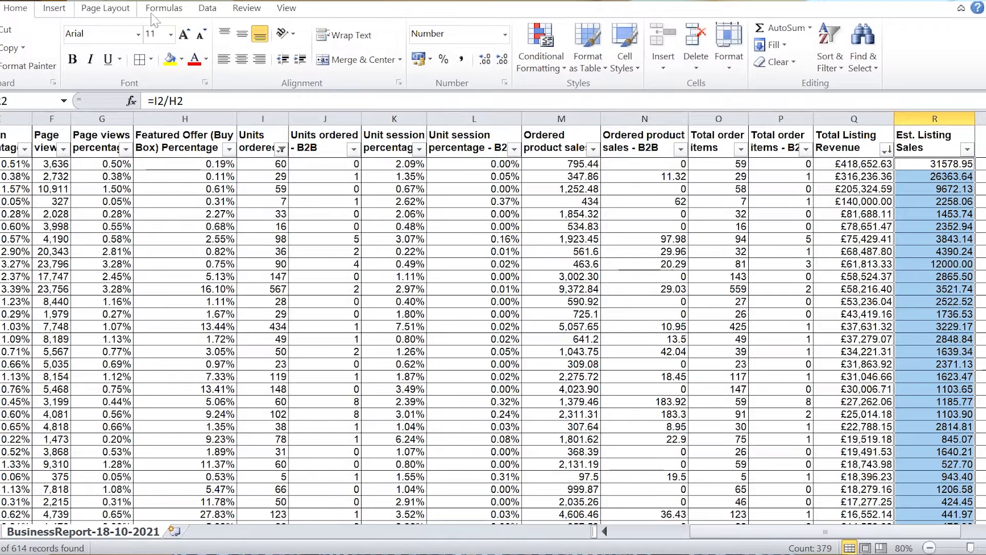
double_click(500, 62)
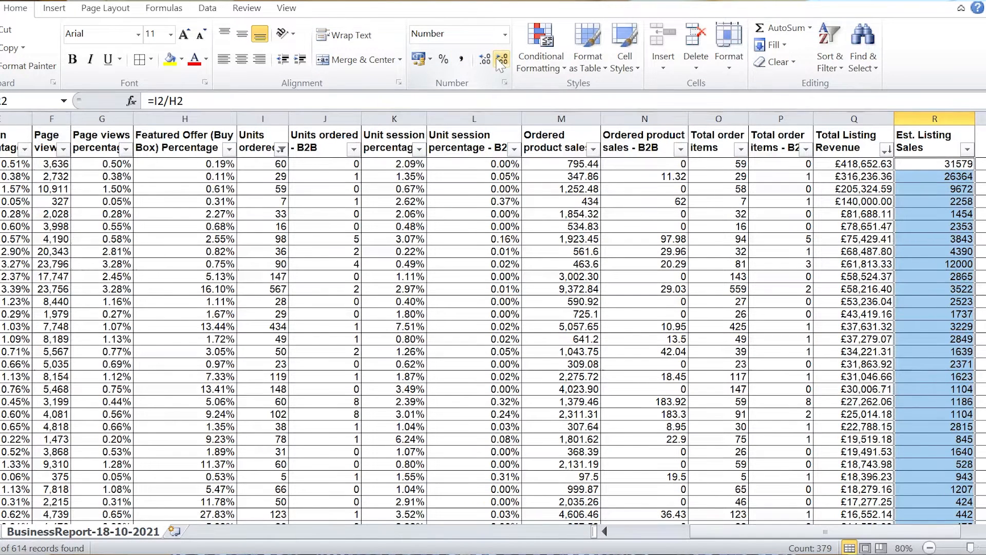
left_click(933, 164)
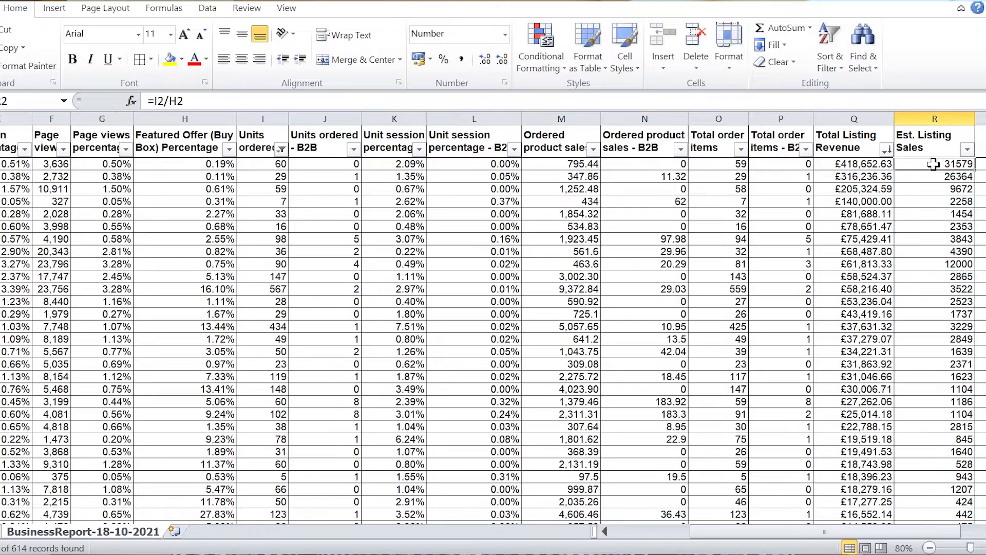
Step: Add the heading Cumulative Stocks in S1, beside the Est. Listing Sales column
key("ctrl+Down")
left_click_drag(985, 403, 985, 149)
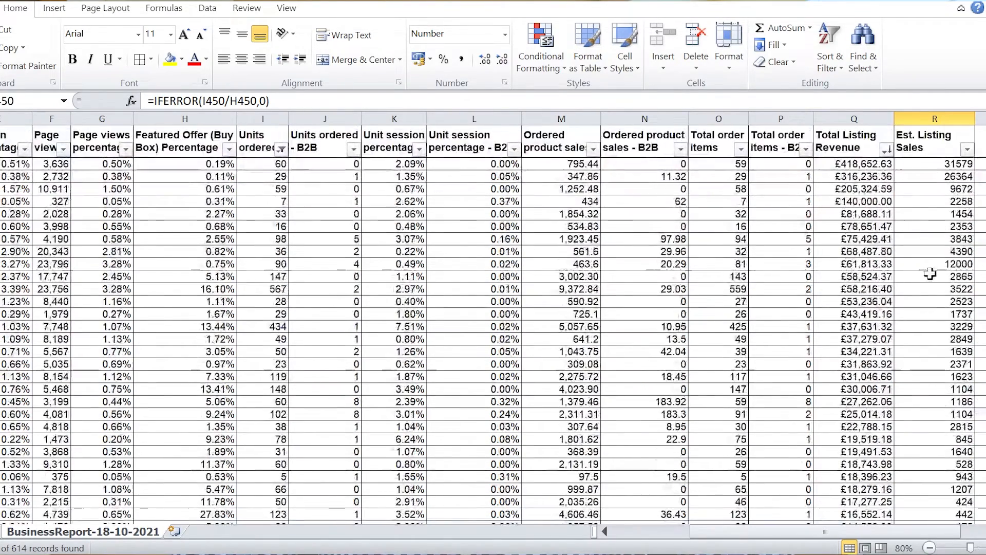
left_click_drag(848, 532, 867, 536)
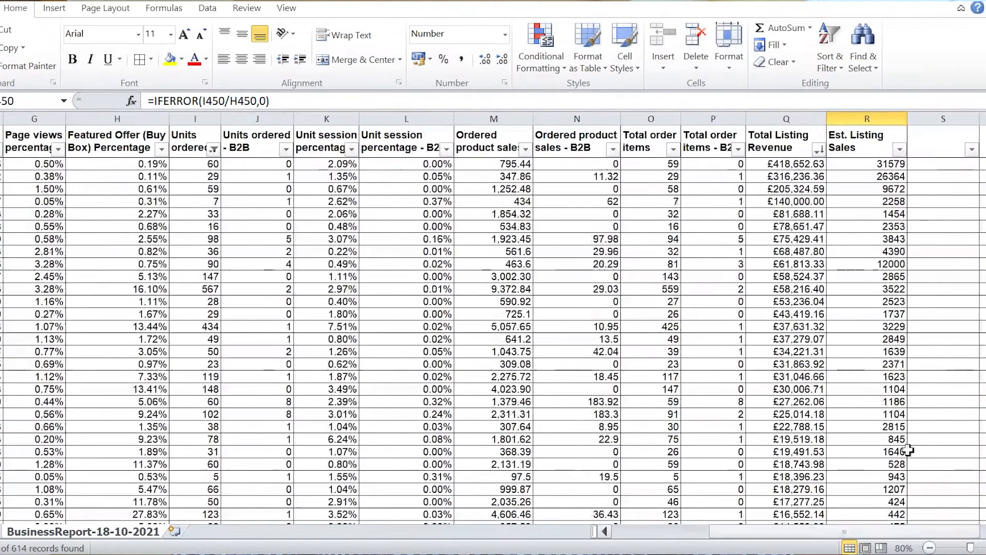
left_click(934, 142)
type("C")
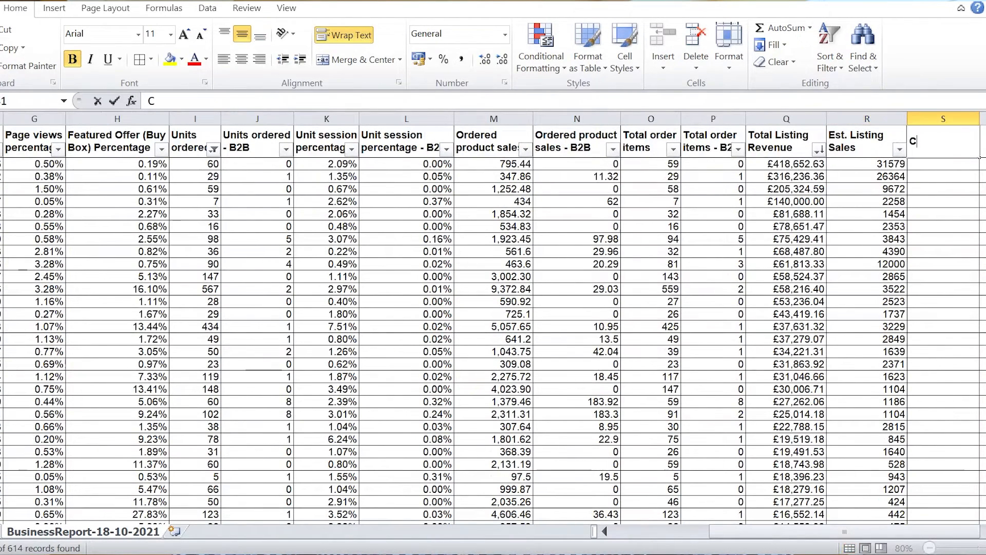
type("umulative")
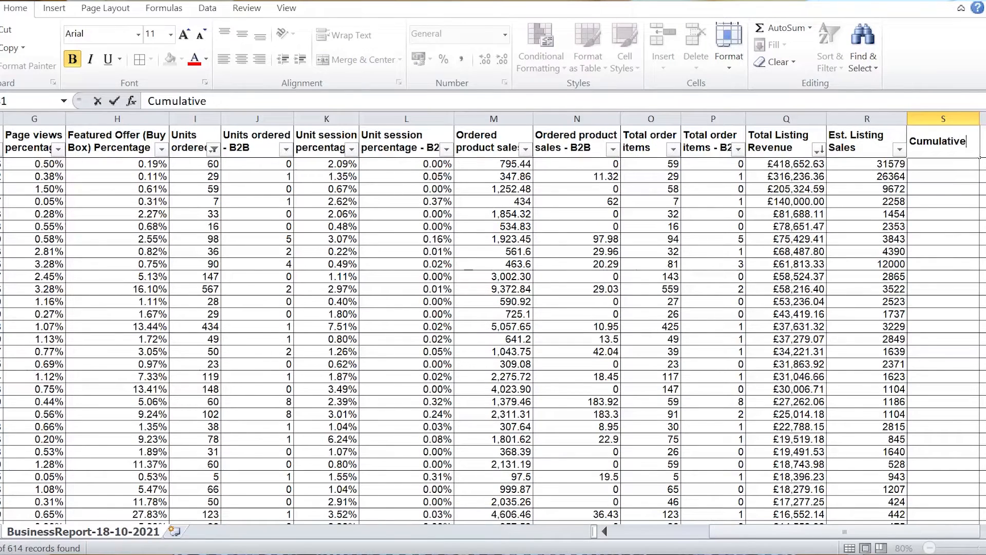
type("Stocks")
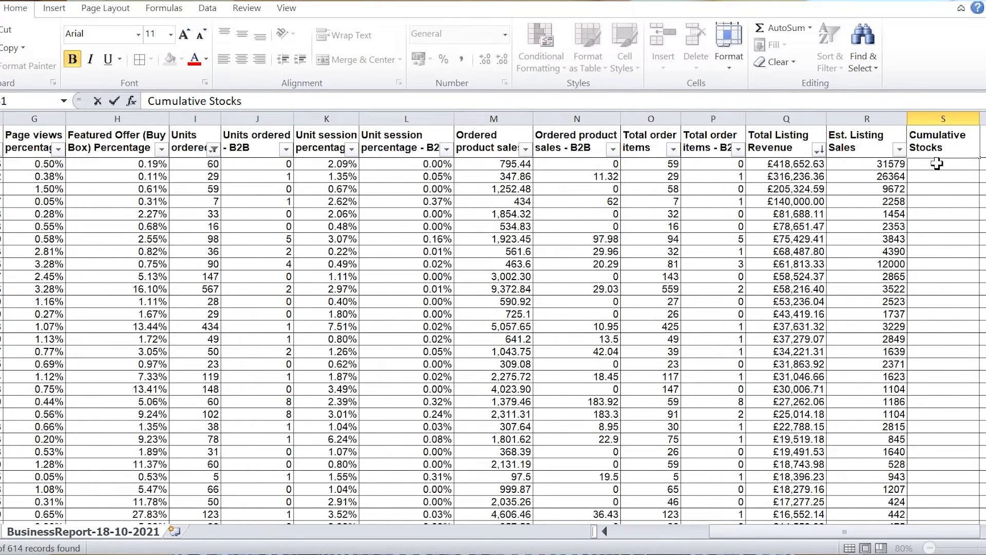
key("Return")
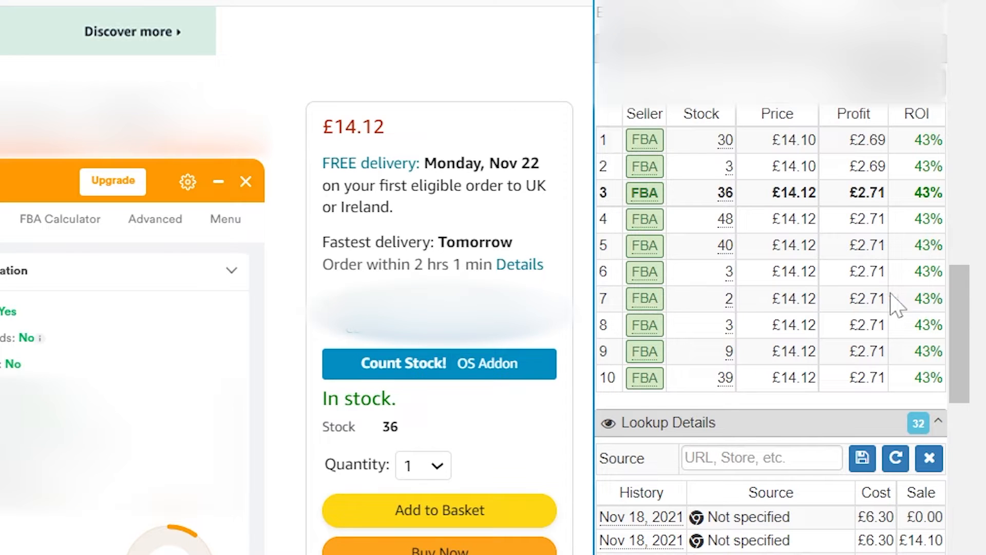
Step: Enter 213 as the Cumulative Stocks value for the first listing in S2
mouse_move(725, 378)
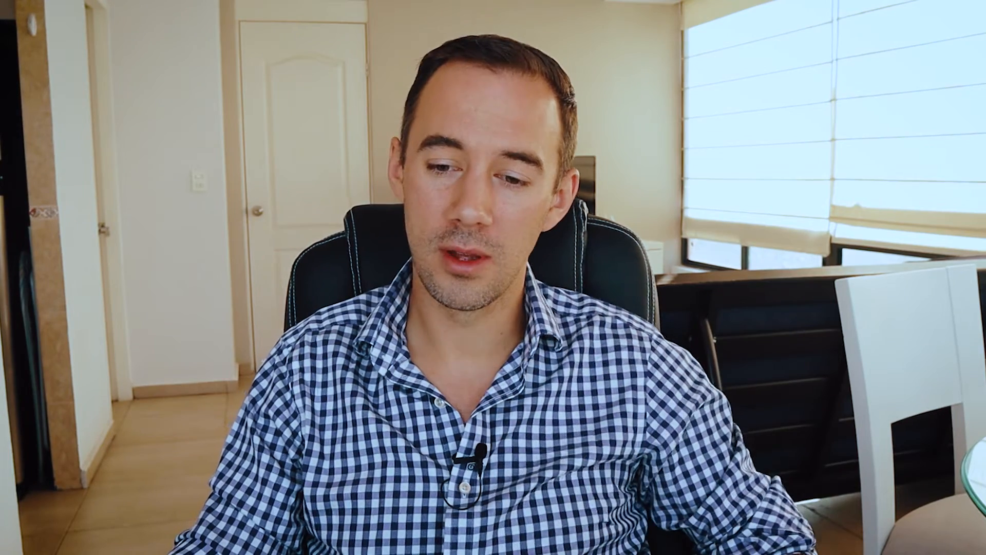
key("Right")
key("Right")
key("Right")
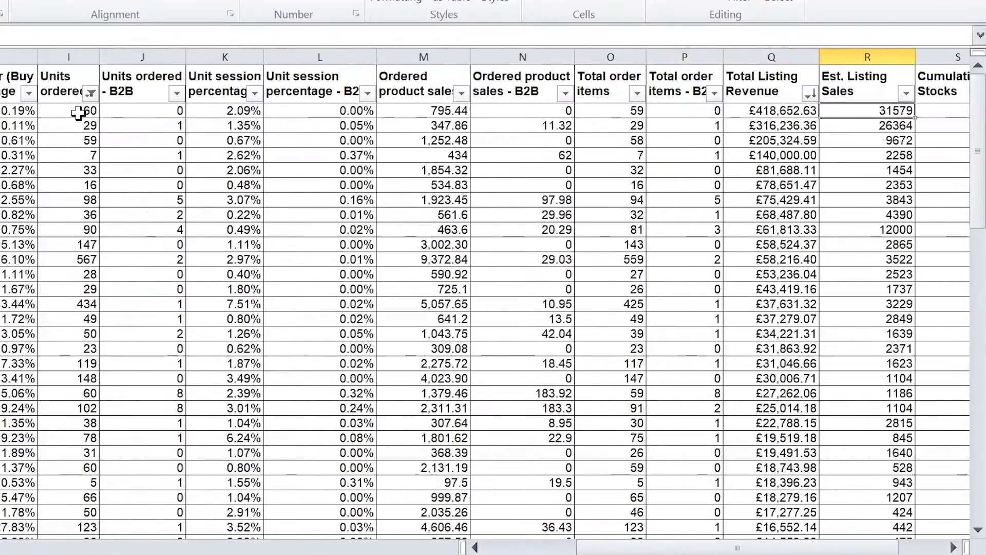
key("Right")
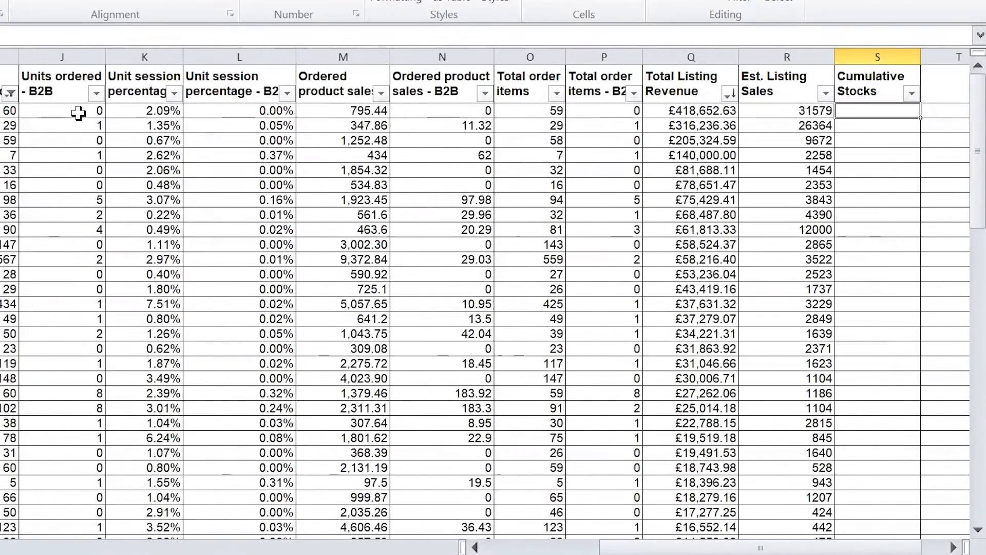
type("213")
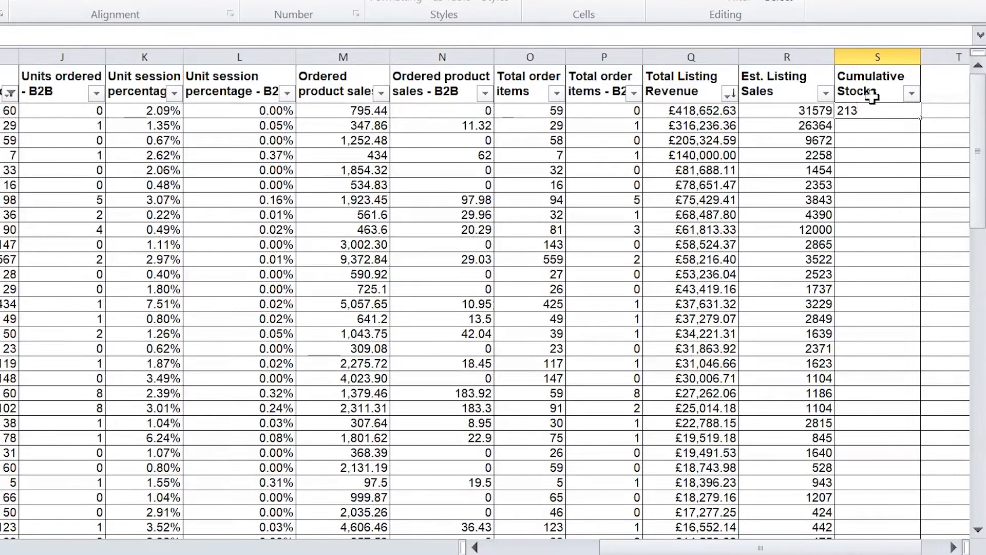
key("Return")
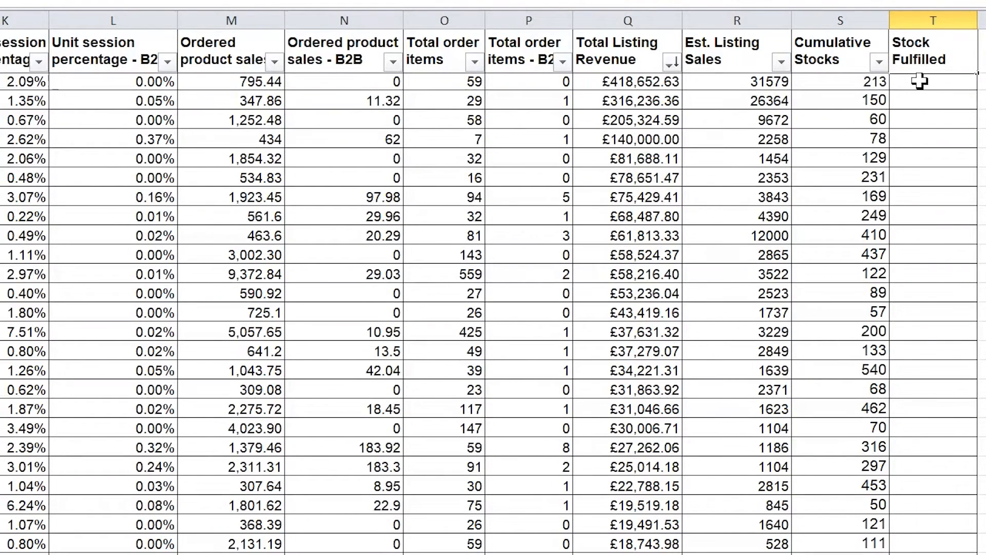
Step: Calculate Stock Fulfilled with =S2/R2 in T2 and fill the formula down the column
left_click(919, 78)
type("=")
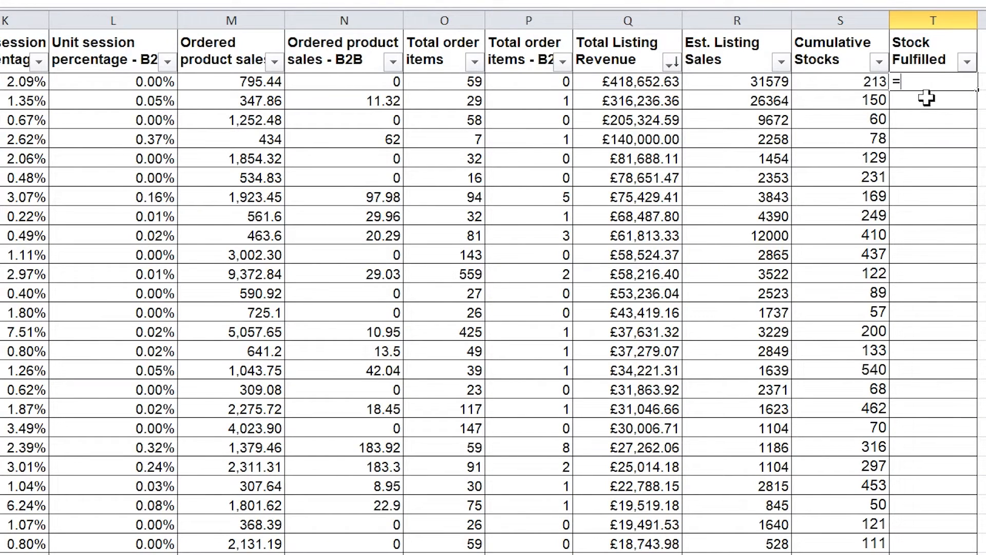
left_click(836, 85)
type("/")
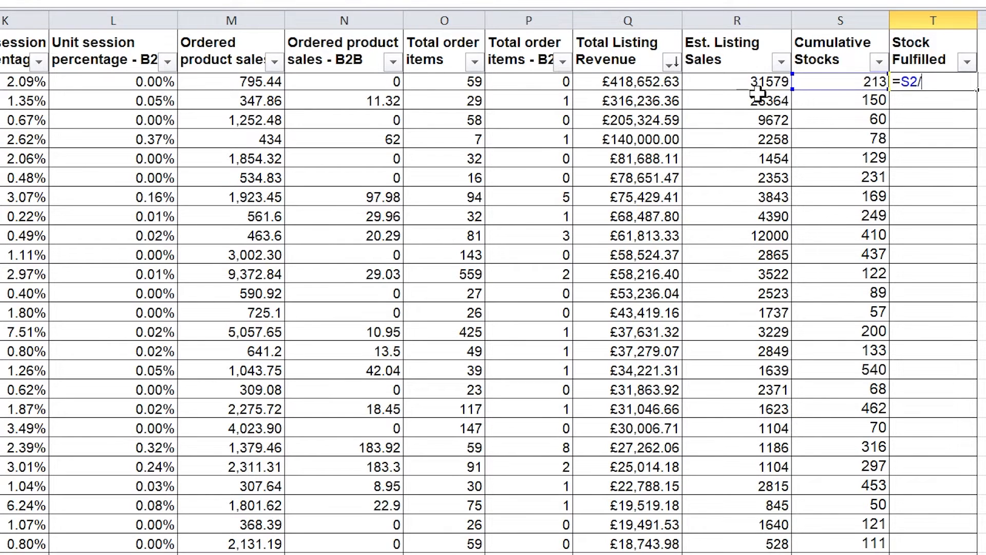
left_click(726, 84)
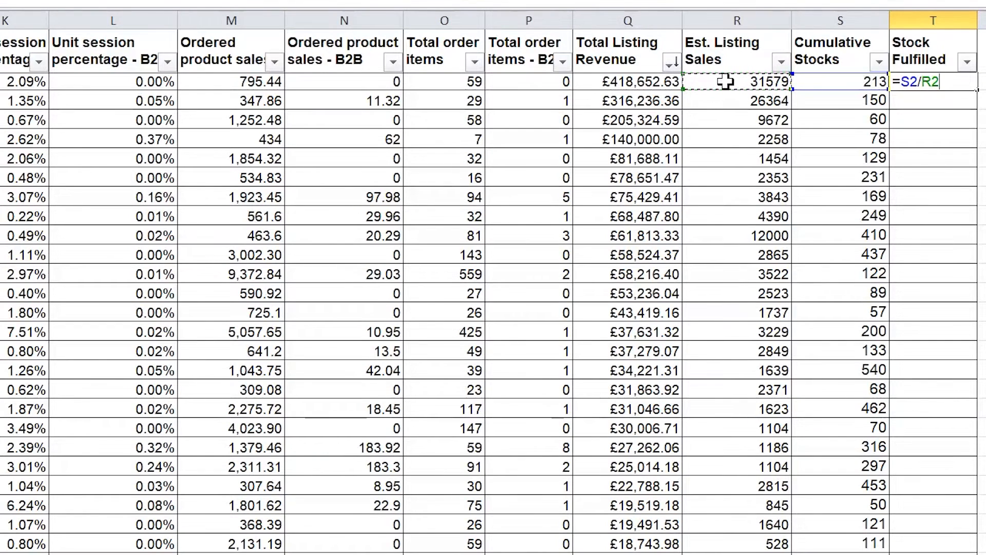
key("Return")
left_click(934, 82)
double_click(976, 91)
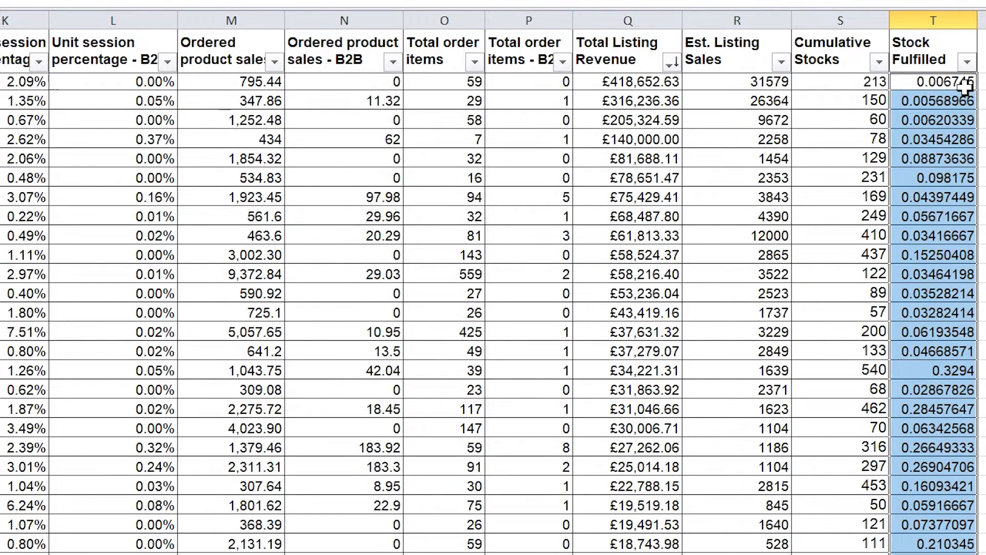
Step: Format the Stock Fulfilled column as percentages
left_click(951, 84)
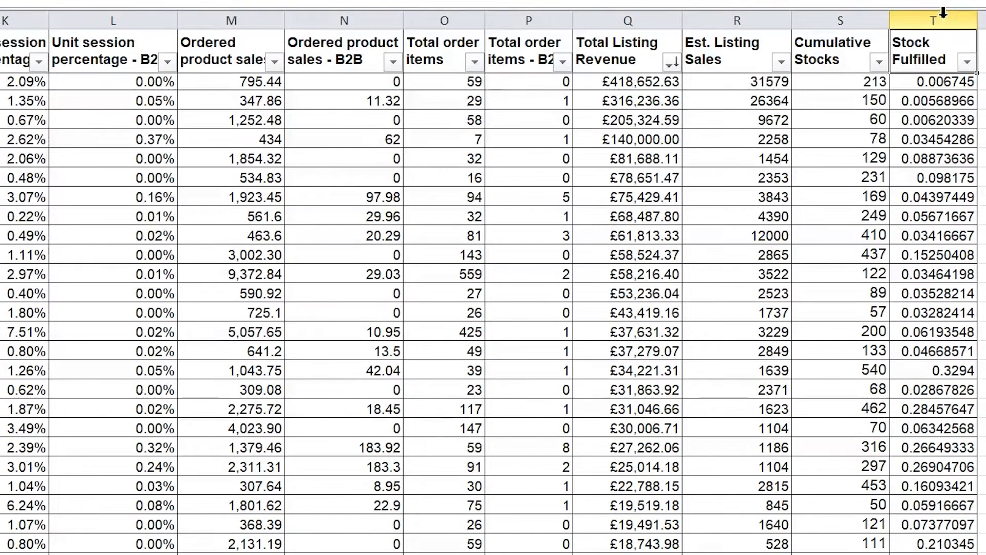
left_click(943, 13)
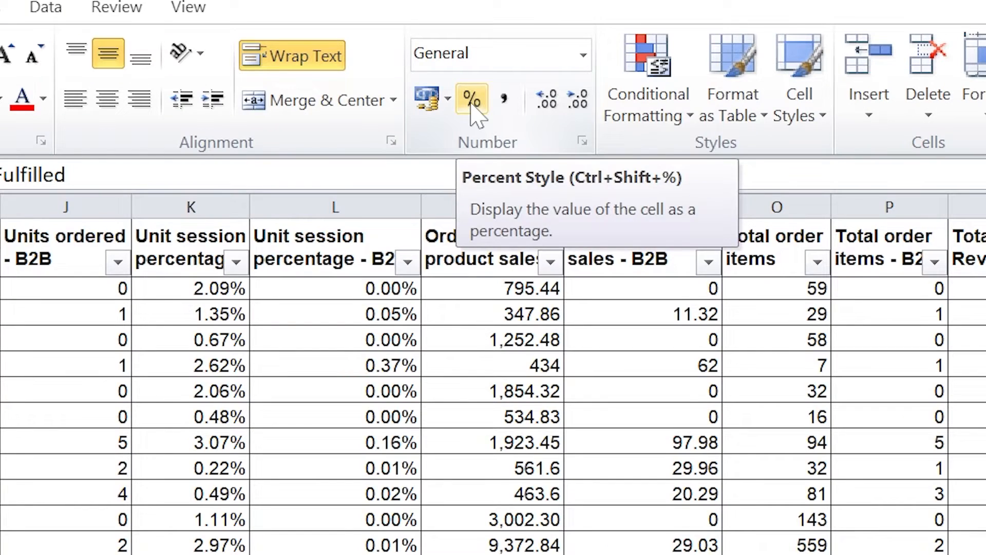
left_click(471, 99)
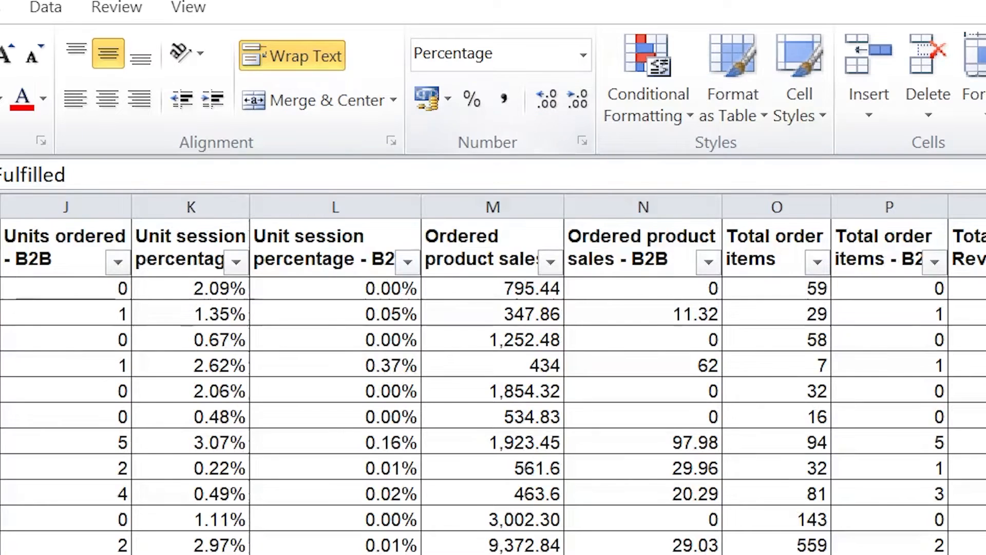
left_click(907, 82)
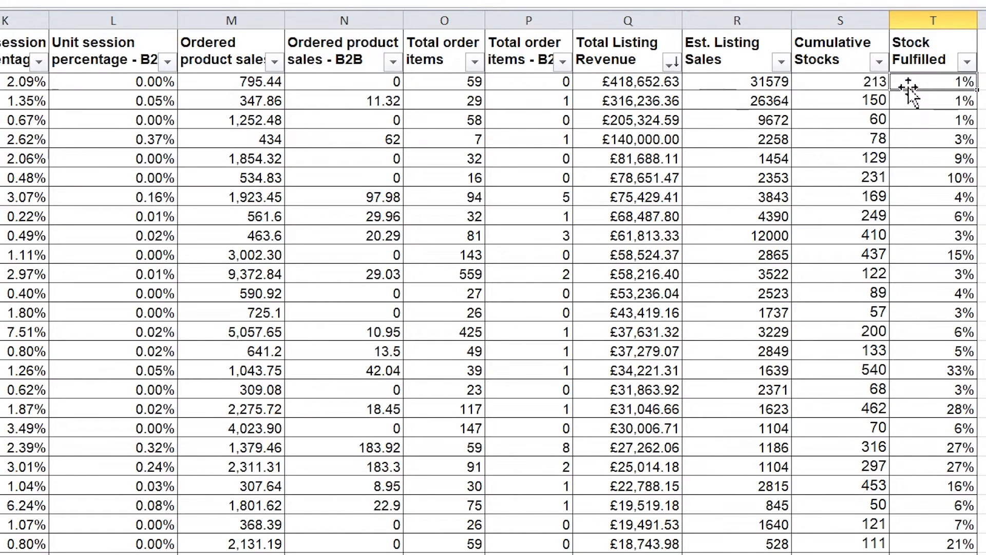
key("Up")
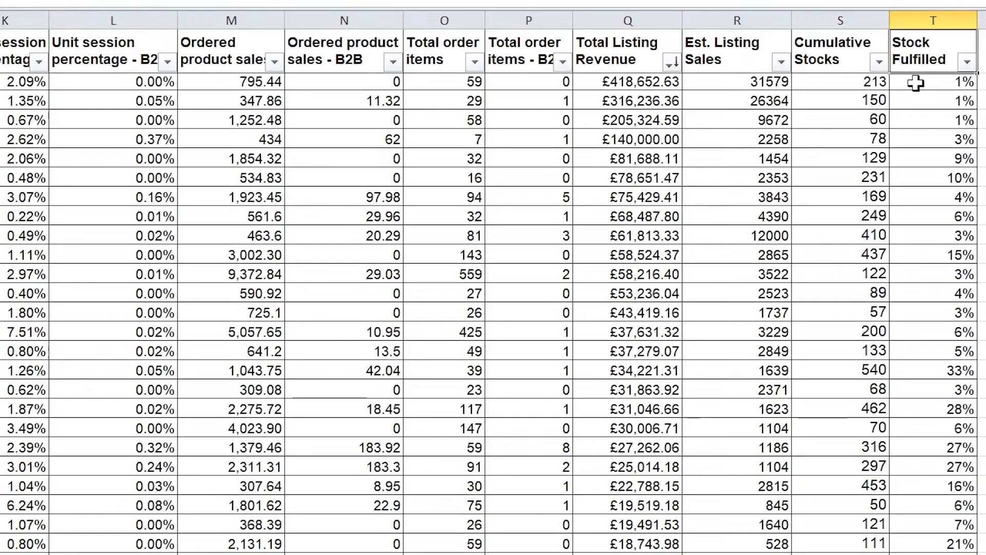
Step: Deselect 396%, 278%, 248%, 226% and 203% in the Stock Fulfilled column's filter
left_click(968, 62)
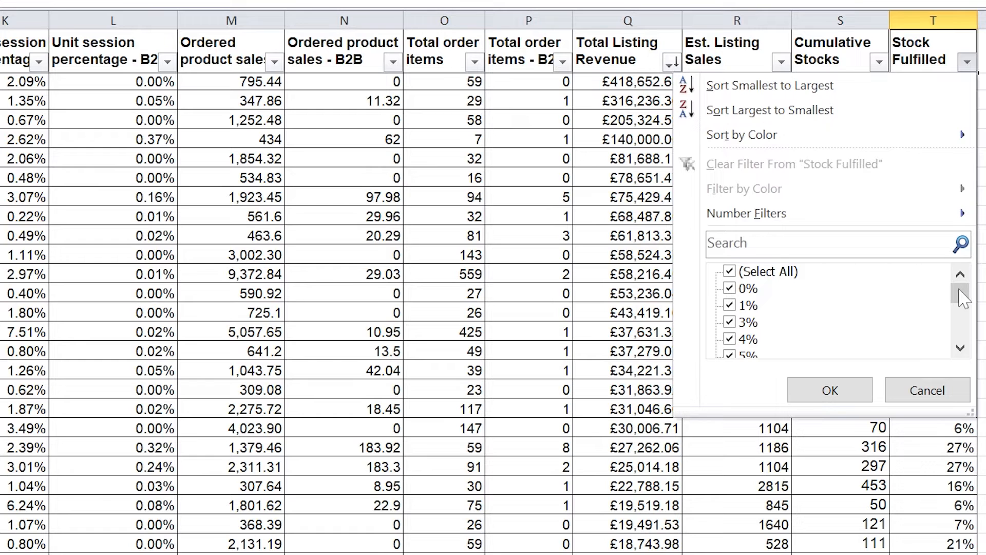
left_click_drag(962, 297, 964, 339)
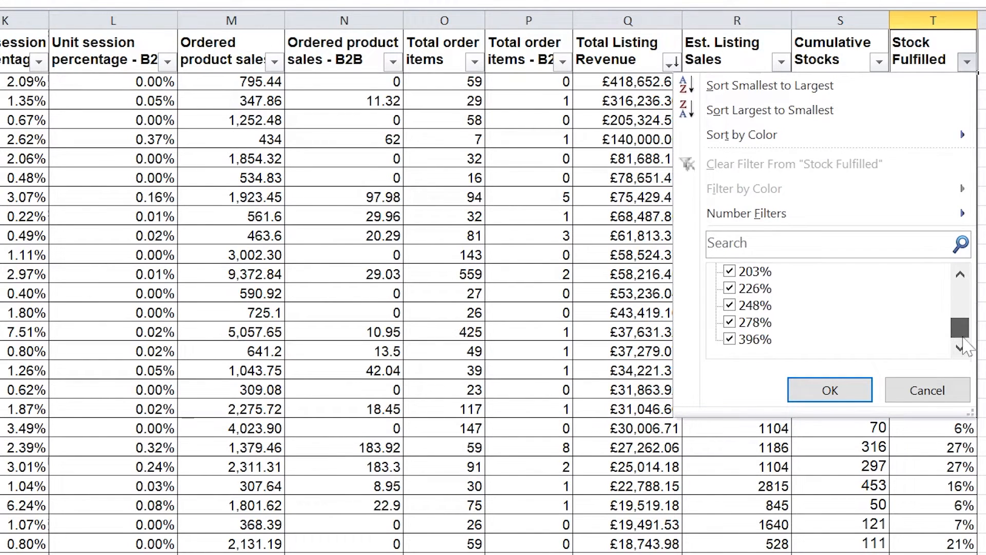
left_click(754, 340)
left_click(754, 323)
left_click(754, 307)
left_click(754, 288)
left_click(754, 272)
Step: Deselect 152% and 135% as well in the Stock Fulfilled filter and apply it
left_click(960, 276)
left_click(960, 276)
left_click(960, 276)
left_click(961, 277)
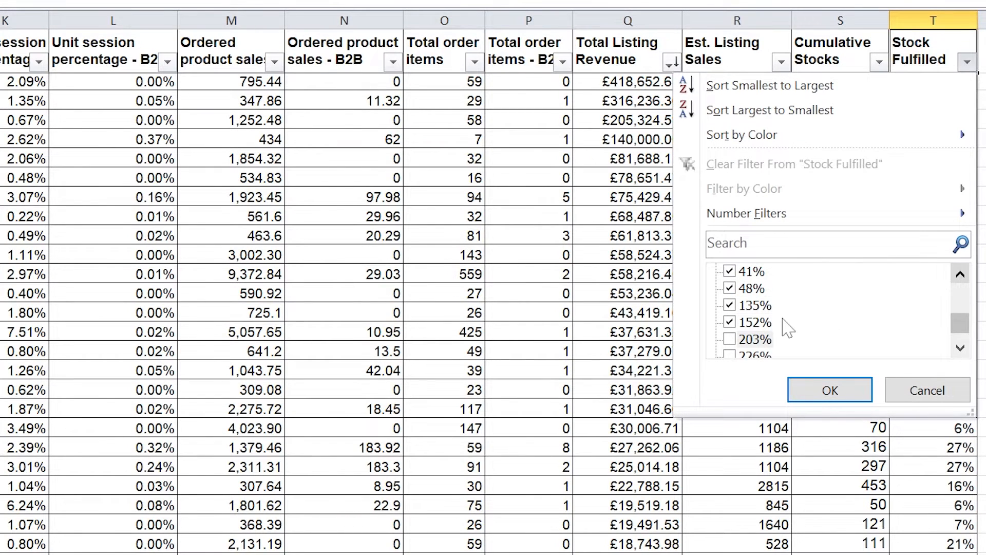
left_click(764, 324)
left_click(759, 307)
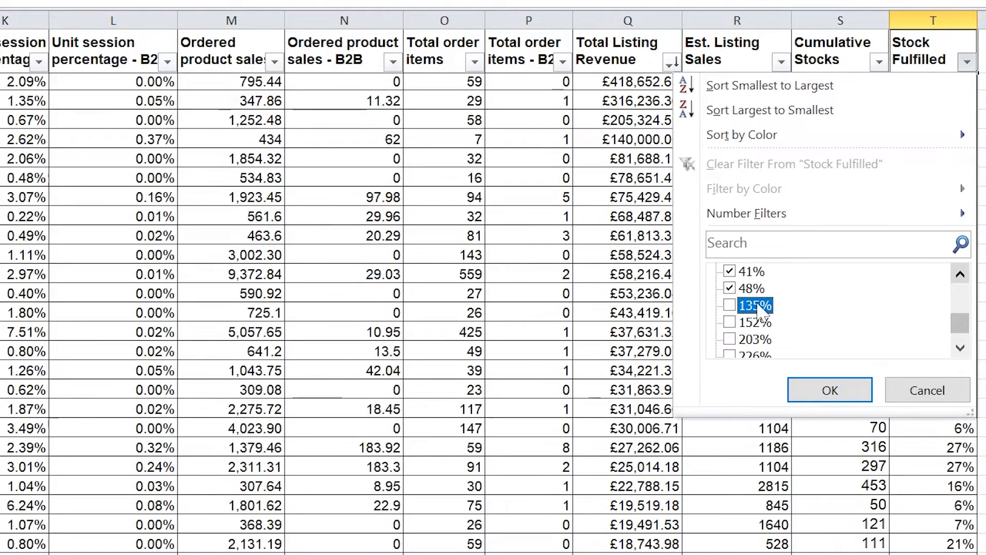
left_click(967, 275)
left_click(967, 276)
left_click(967, 275)
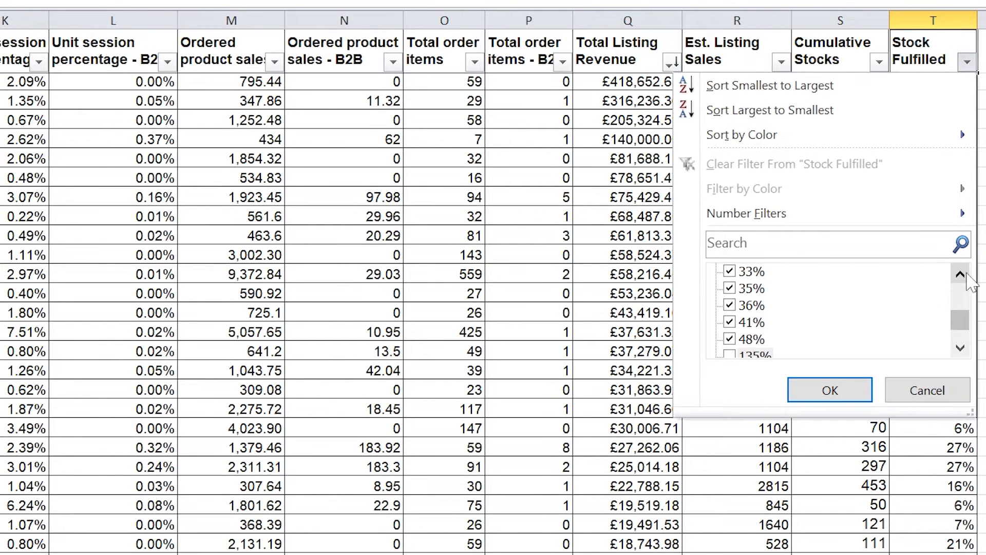
left_click(845, 396)
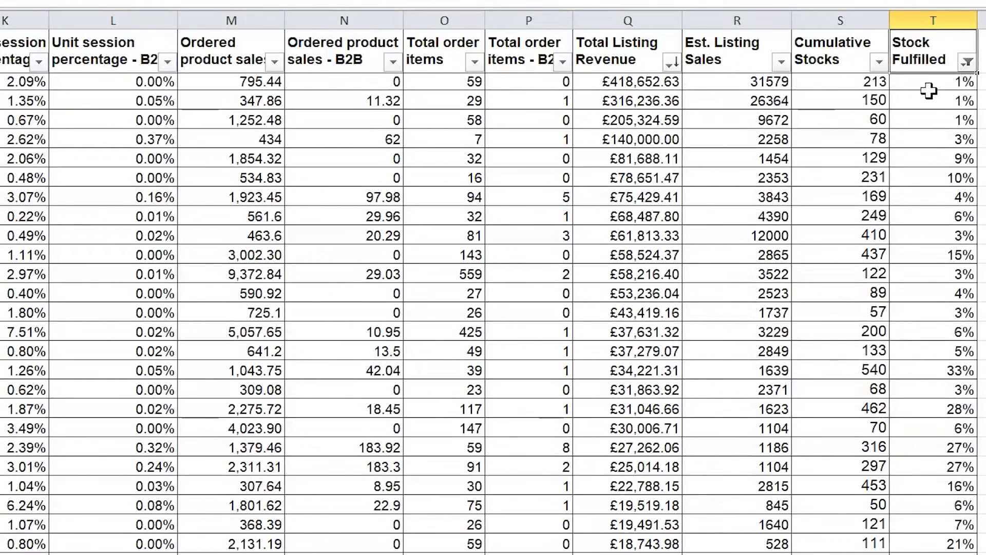
mouse_move(985, 95)
left_mouse_down()
mouse_move(985, 107)
mouse_move(985, 87)
left_mouse_up()
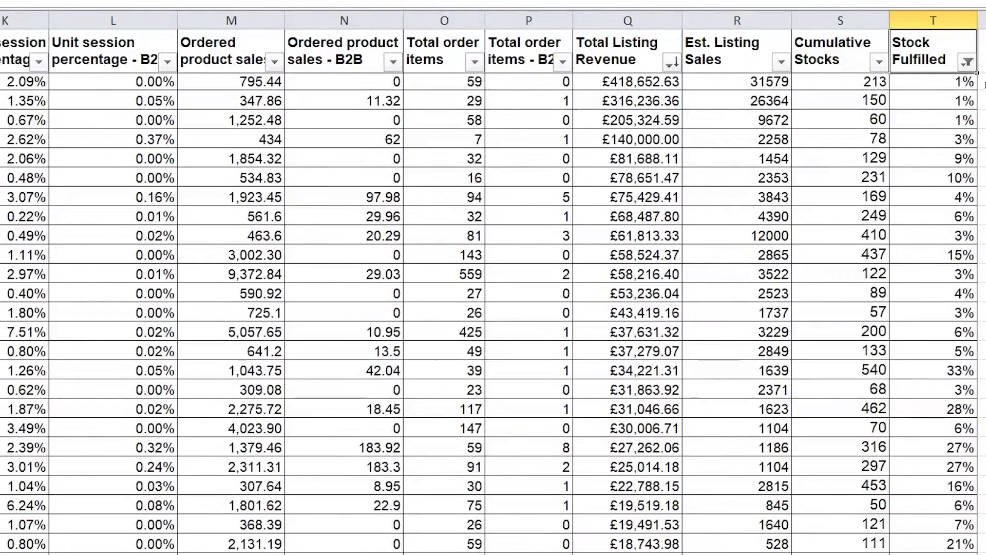